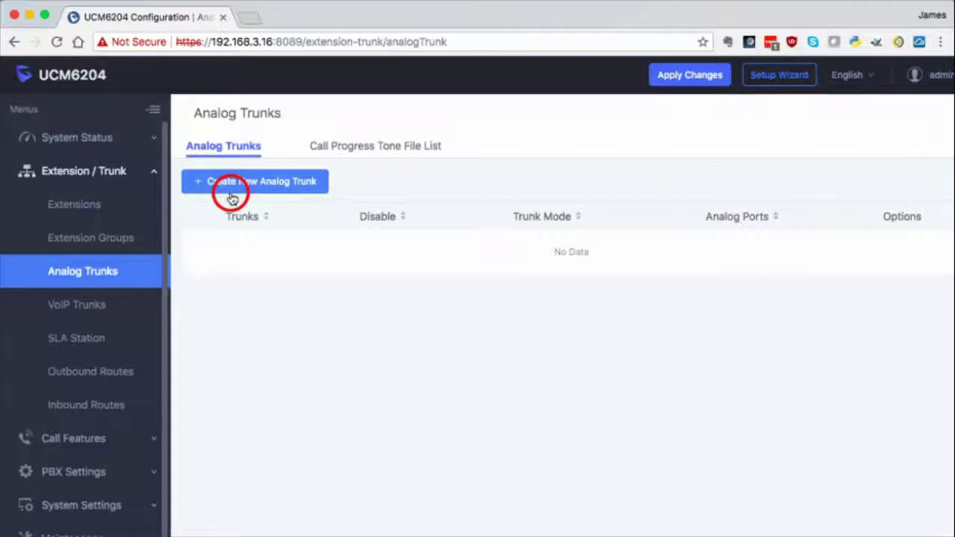
Step: Create analog trunk Trunk1 on FXO port 1 with SLA Mode enabled and save it
{"action": "left_click", "coordinate": [232, 195]}
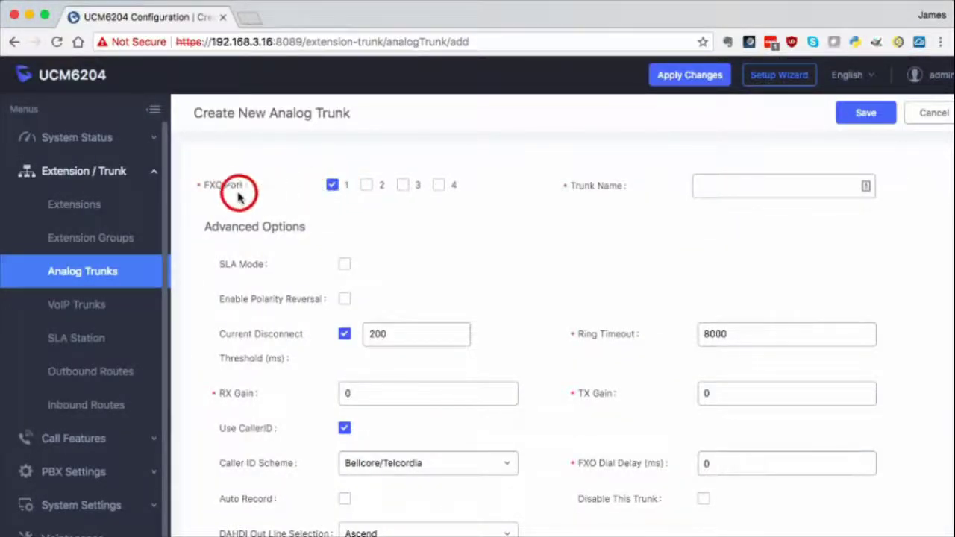
{"action": "left_click", "coordinate": [736, 190]}
{"action": "type", "text": "Trunk1"}
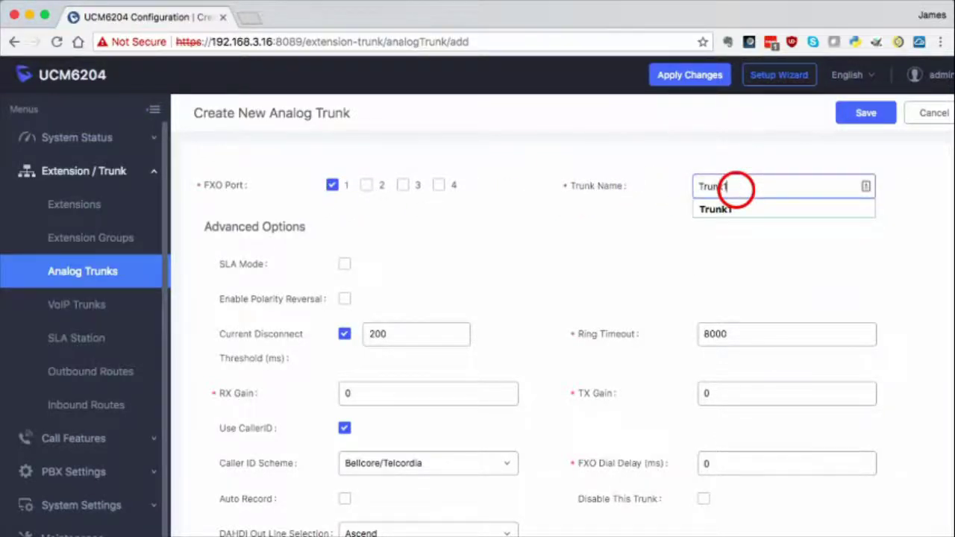
{"action": "left_click", "coordinate": [720, 245]}
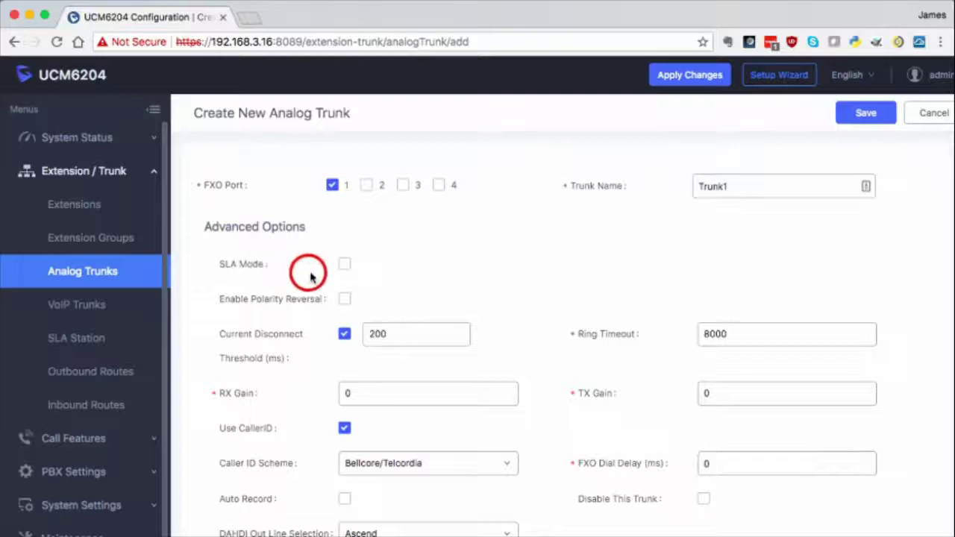
{"action": "left_click", "coordinate": [345, 266]}
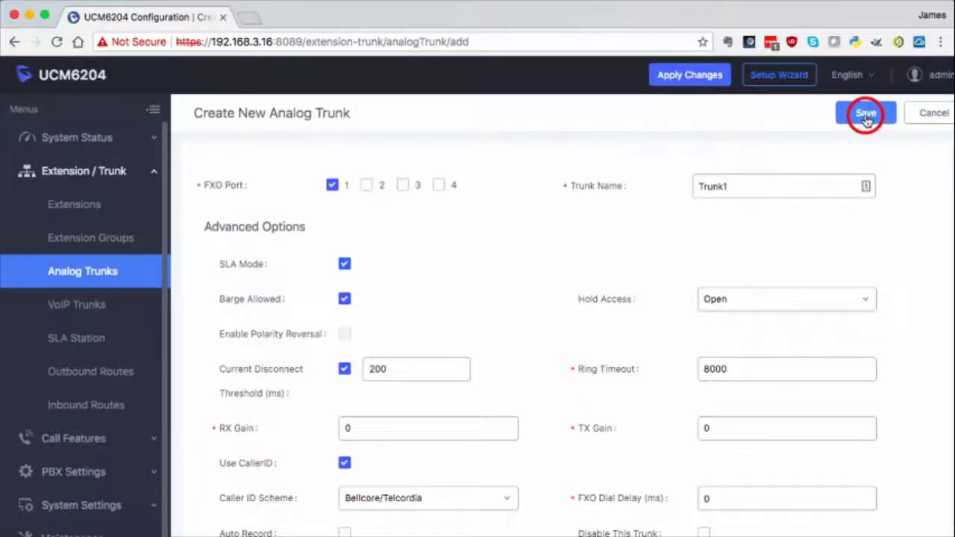
{"action": "left_click", "coordinate": [866, 116]}
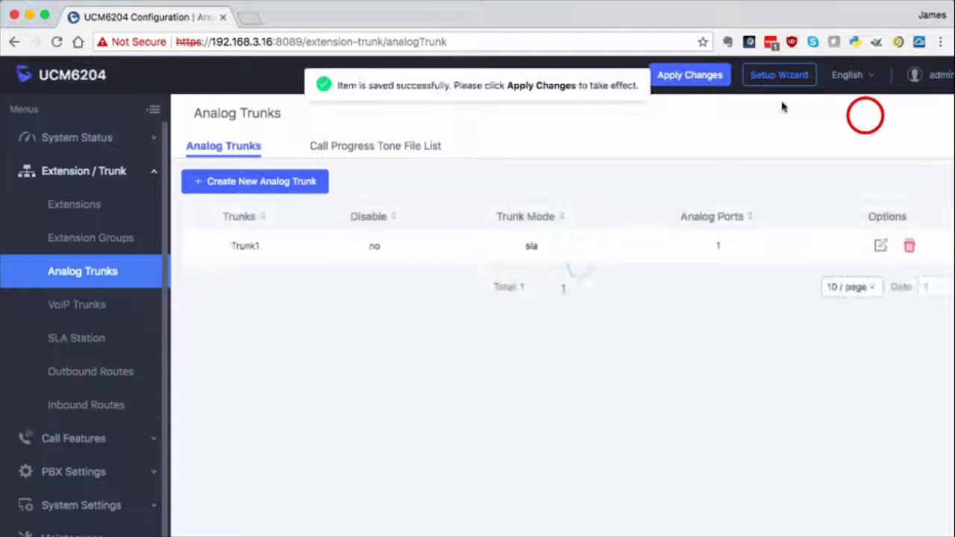
Step: Create SLA-mode analog trunk Trunk2 on FXO port 2 and save it
{"action": "left_click", "coordinate": [274, 186]}
{"action": "left_click", "coordinate": [367, 186]}
{"action": "left_click", "coordinate": [722, 192]}
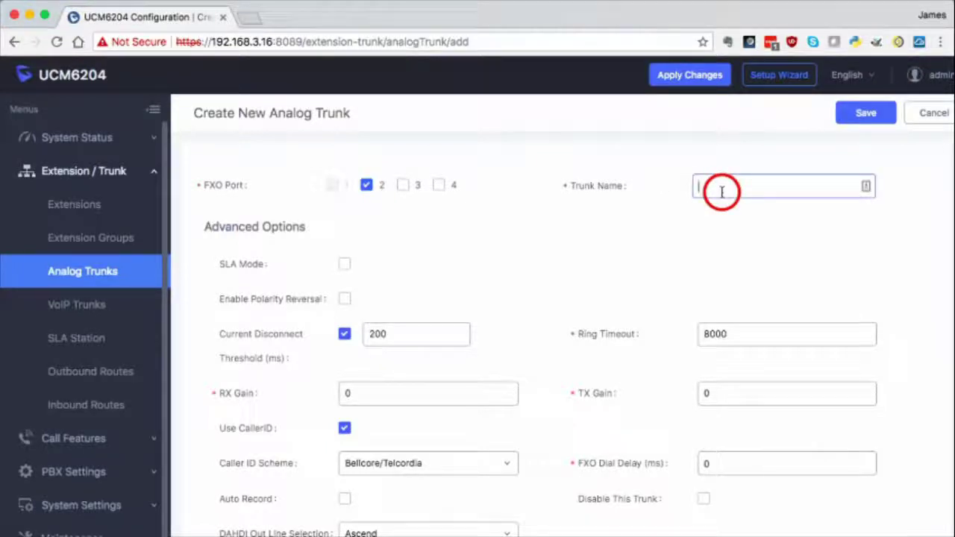
{"action": "type", "text": "Trunk2"}
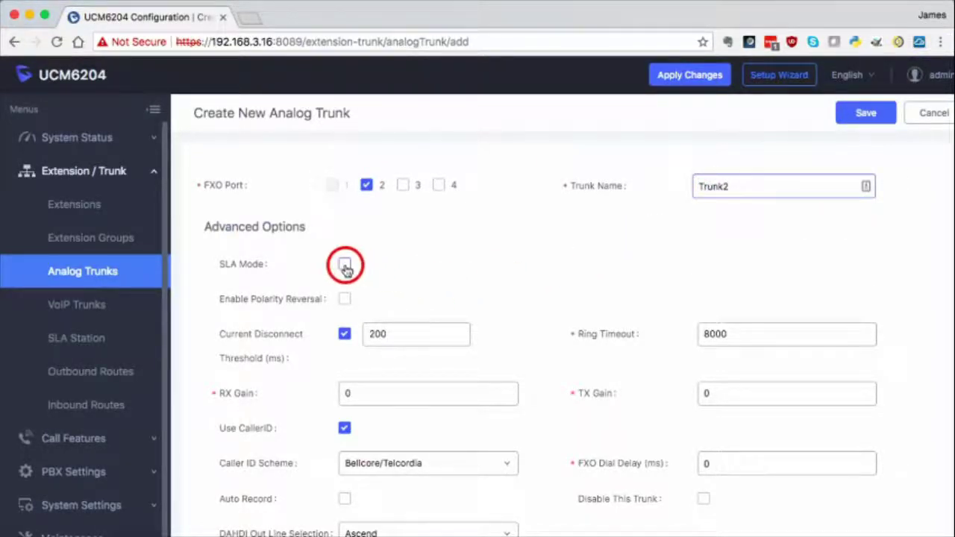
{"action": "left_click", "coordinate": [344, 265]}
{"action": "left_click", "coordinate": [855, 115]}
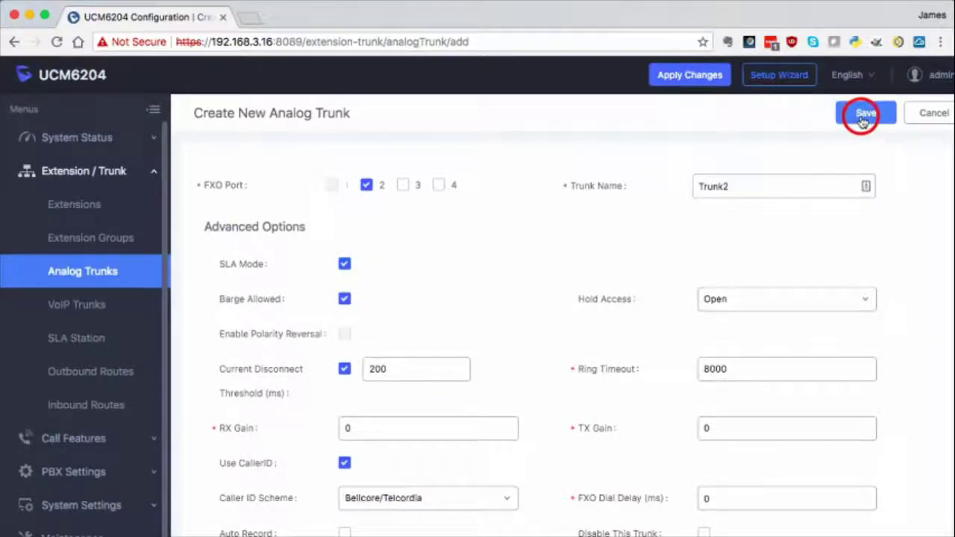
Step: Create SLA-mode analog trunk Trunk3 on FXO port 3 and save it
{"action": "left_click", "coordinate": [299, 182]}
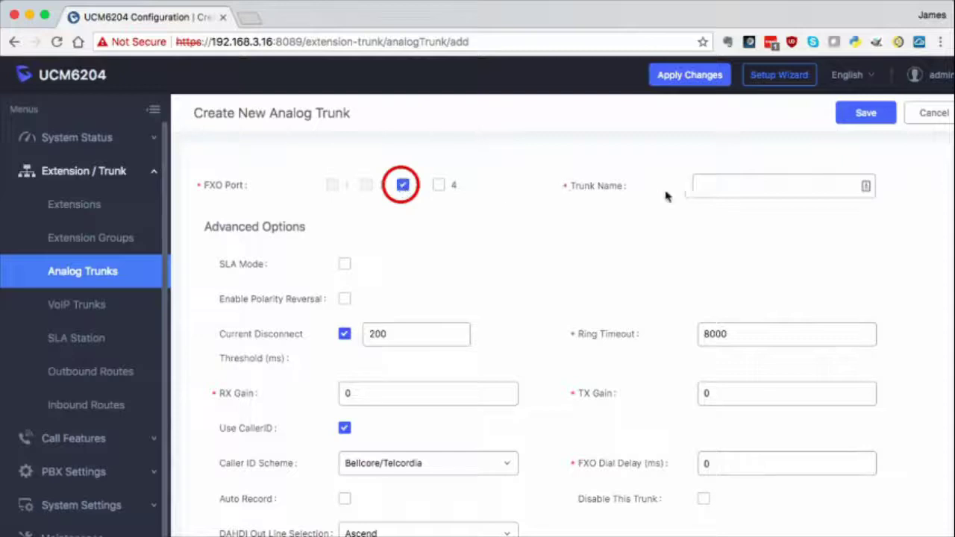
{"action": "left_click", "coordinate": [723, 185]}
{"action": "type", "text": "Trun"}
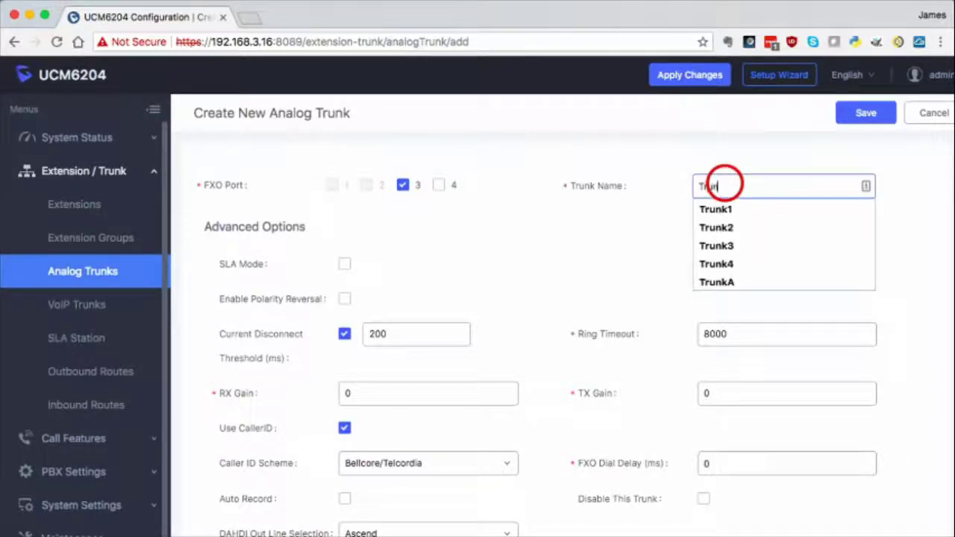
{"action": "type", "text": "k3"}
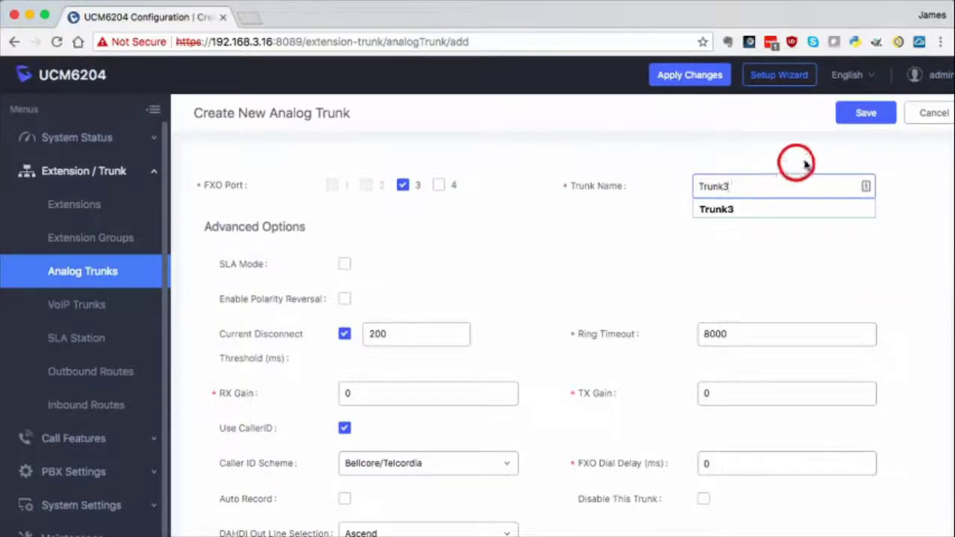
{"action": "left_click", "coordinate": [345, 265]}
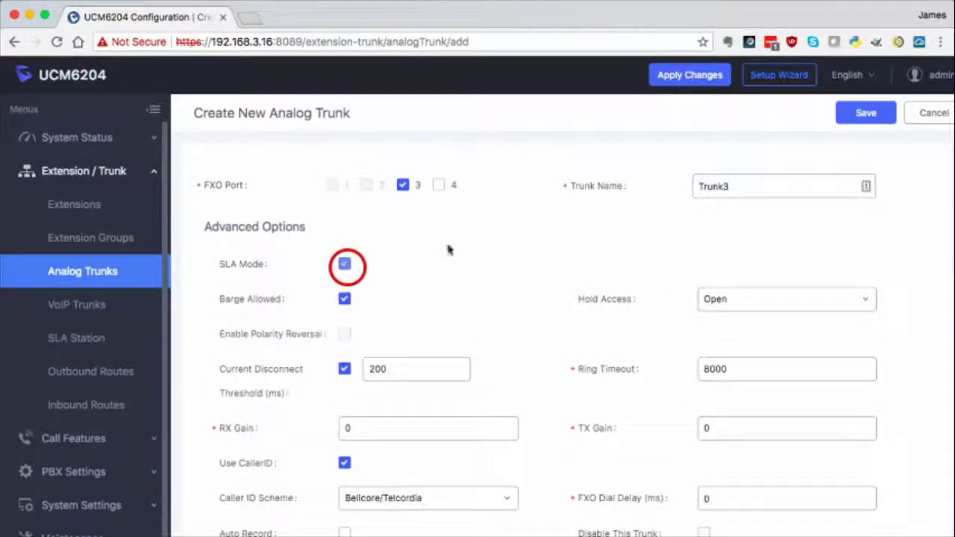
{"action": "left_click", "coordinate": [865, 113]}
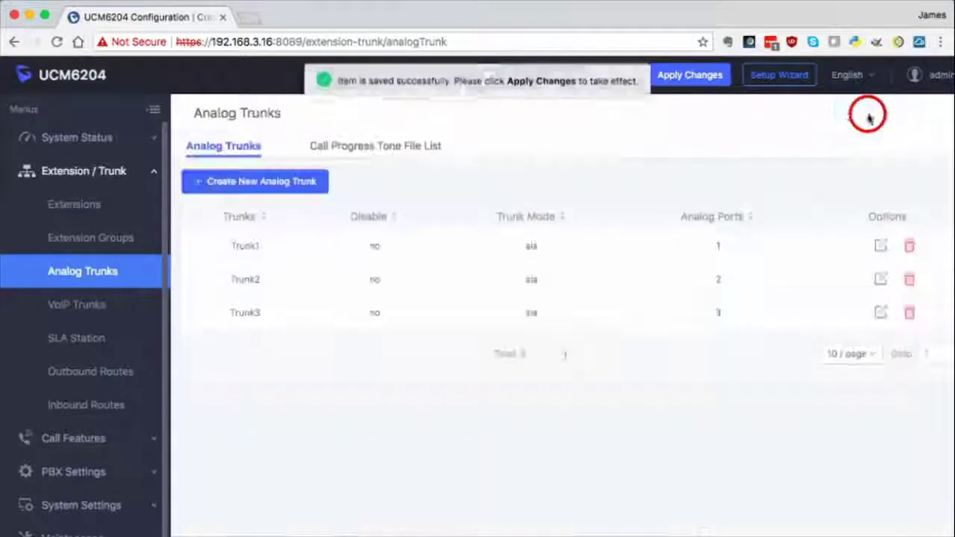
Step: Create SLA-mode analog trunk Trunk4 on FXO port 4 and save it
{"action": "left_click", "coordinate": [271, 183]}
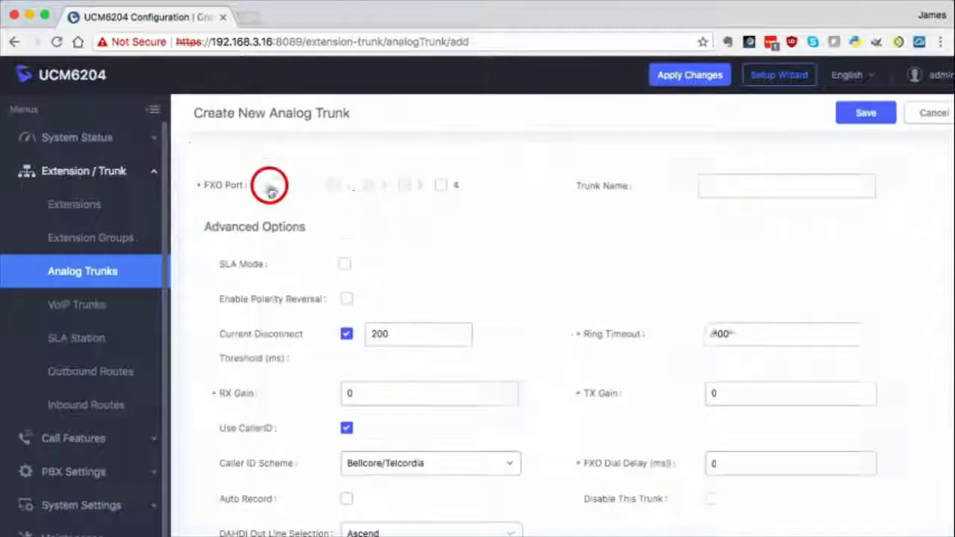
{"action": "left_click", "coordinate": [439, 185]}
{"action": "left_click", "coordinate": [708, 186]}
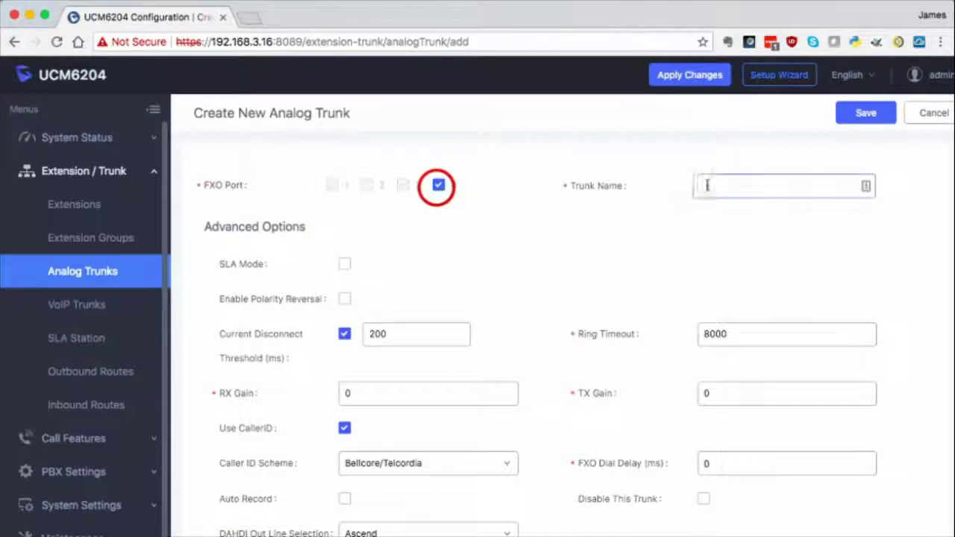
{"action": "type", "text": "Trunk"}
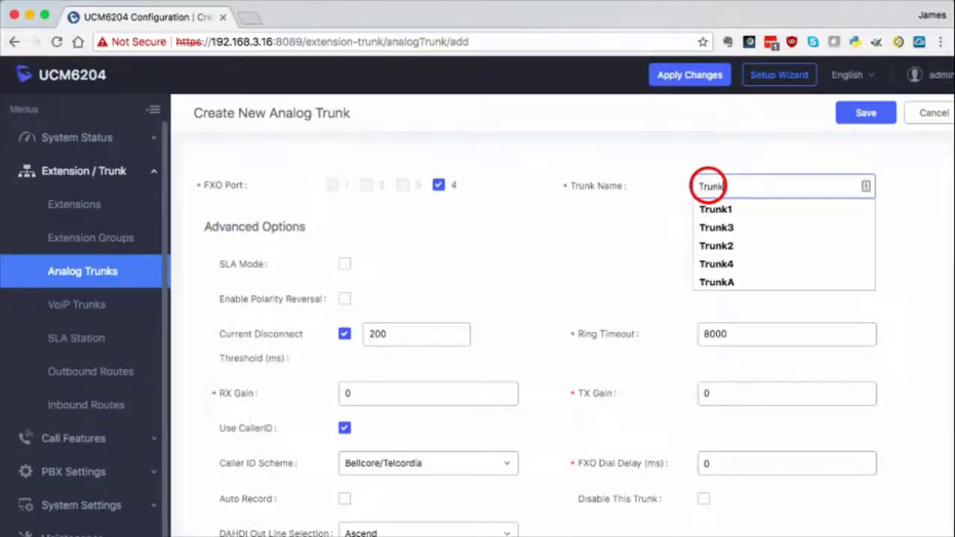
{"action": "type", "text": "4"}
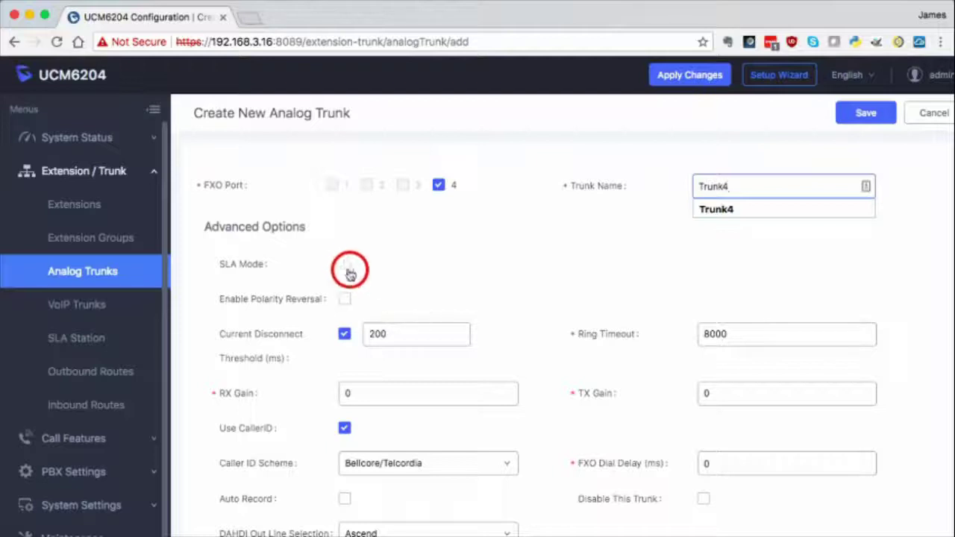
{"action": "left_click", "coordinate": [348, 271]}
{"action": "left_click", "coordinate": [851, 120]}
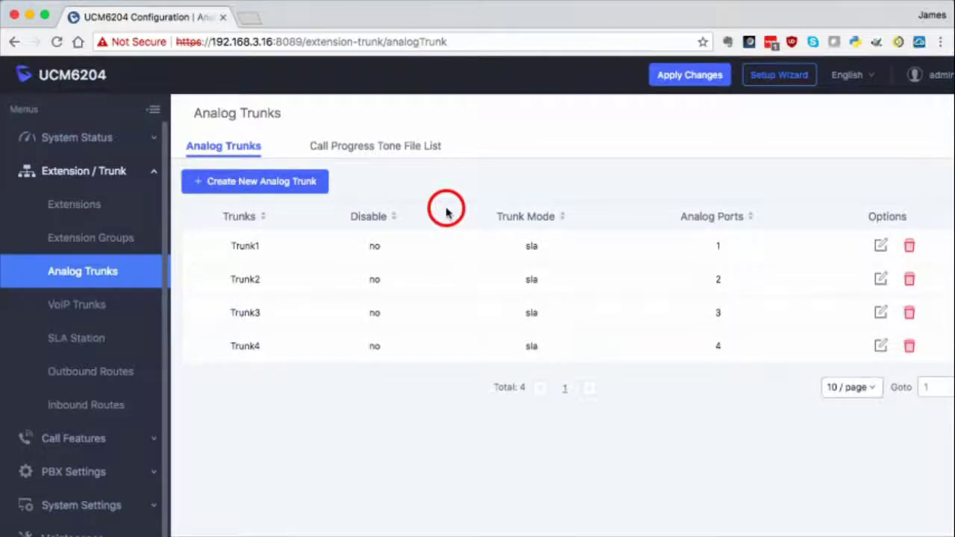
Step: Start a new SLA station named 1000 using extension 1000 "Office"
{"action": "left_click", "coordinate": [75, 343]}
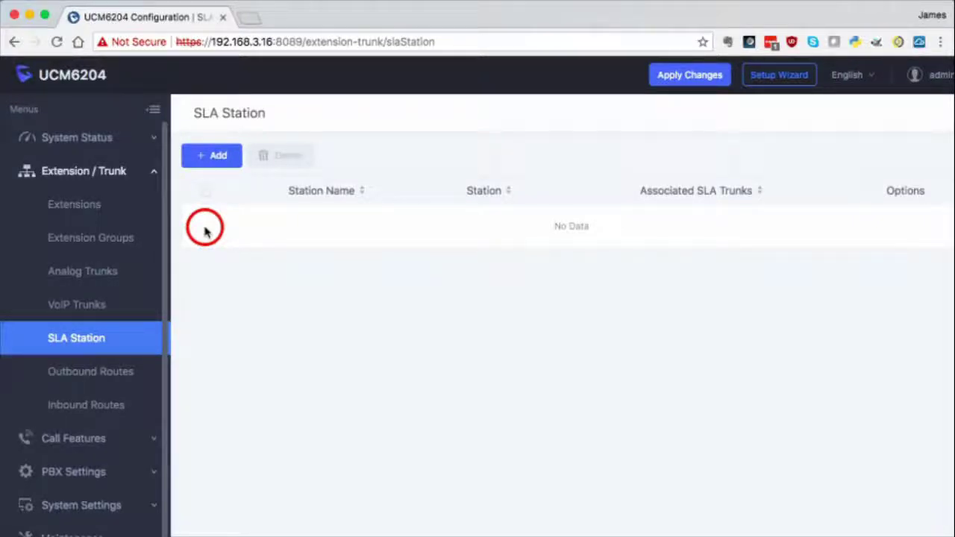
{"action": "left_click", "coordinate": [207, 152]}
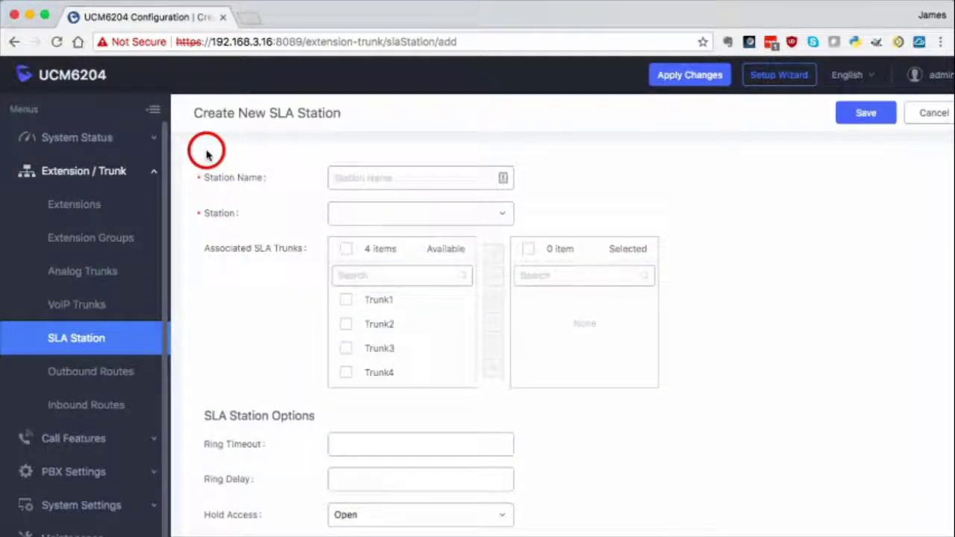
{"action": "left_click", "coordinate": [359, 178]}
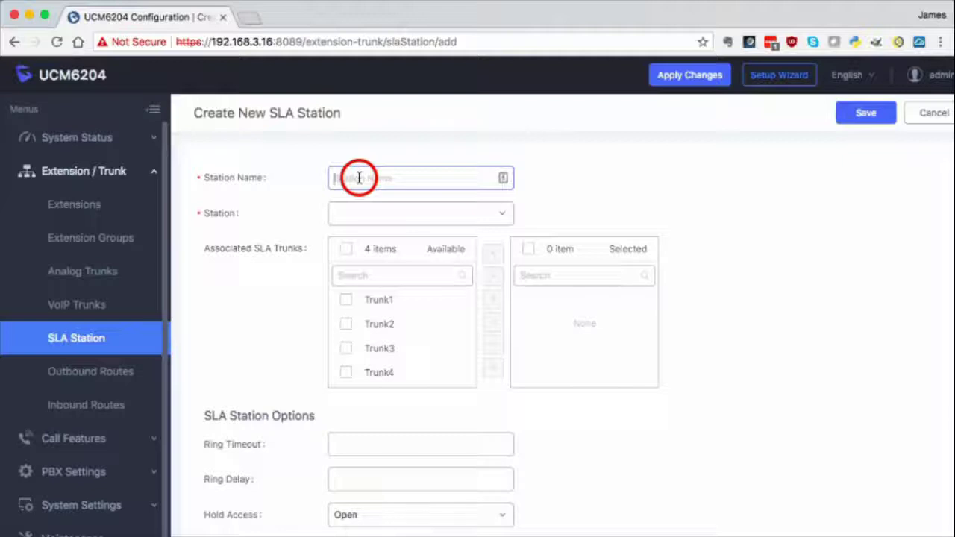
{"action": "left_click", "coordinate": [371, 218]}
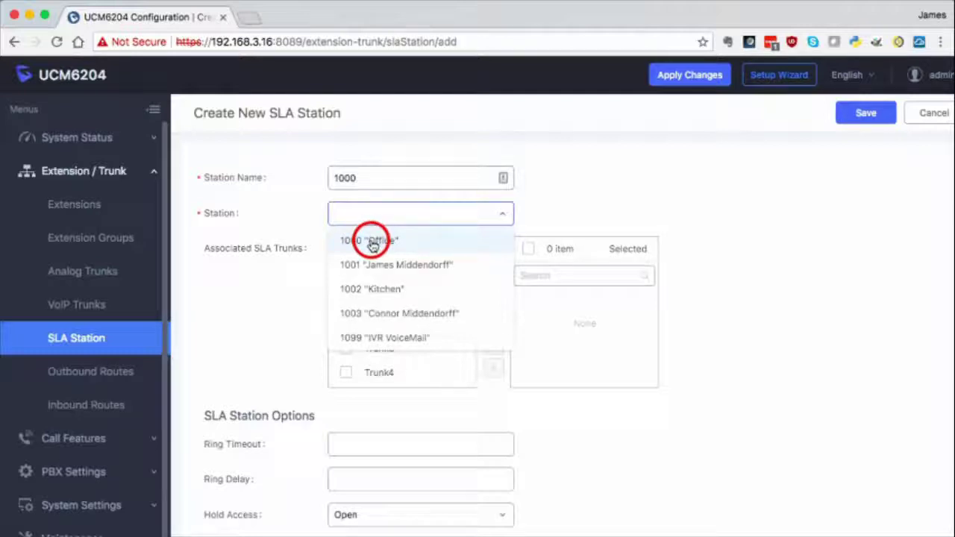
{"action": "left_click", "coordinate": [372, 242]}
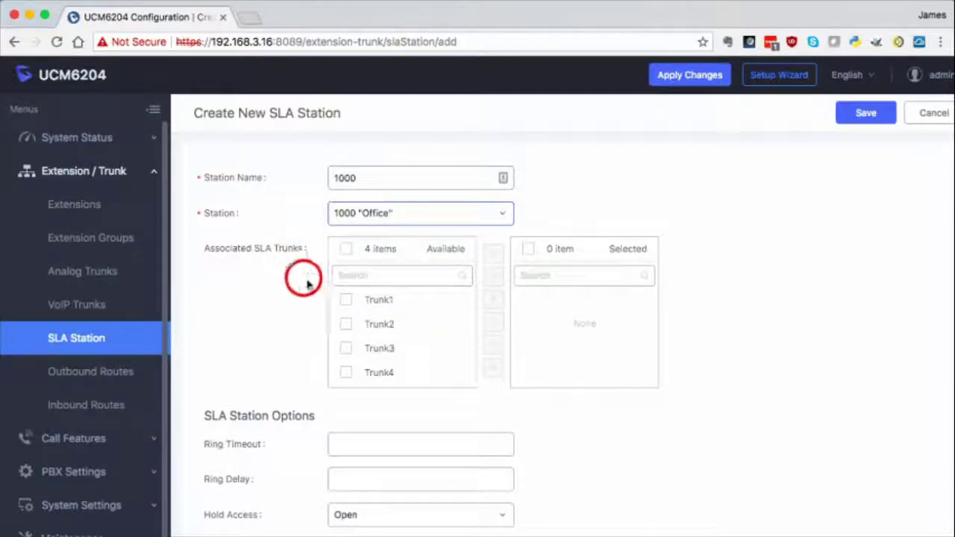
Step: Associate Trunk1 through Trunk4 with the station and save it
{"action": "left_click", "coordinate": [348, 302]}
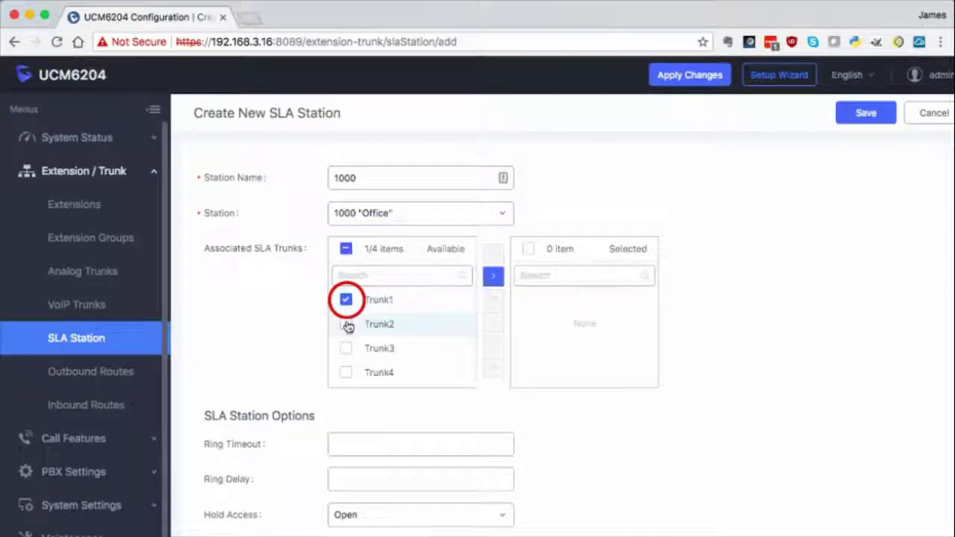
{"action": "left_click", "coordinate": [347, 326]}
{"action": "left_click", "coordinate": [347, 350]}
{"action": "left_click", "coordinate": [345, 377]}
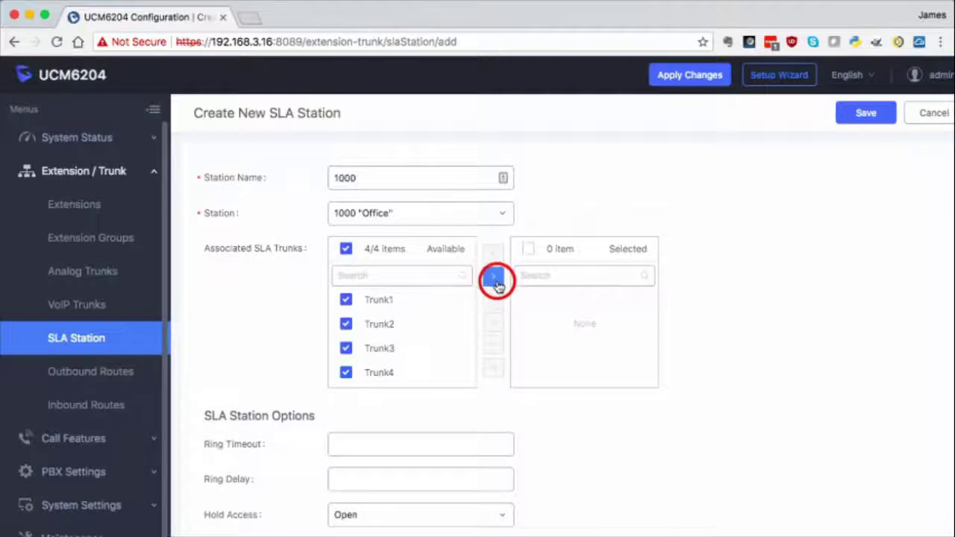
{"action": "left_click", "coordinate": [492, 279]}
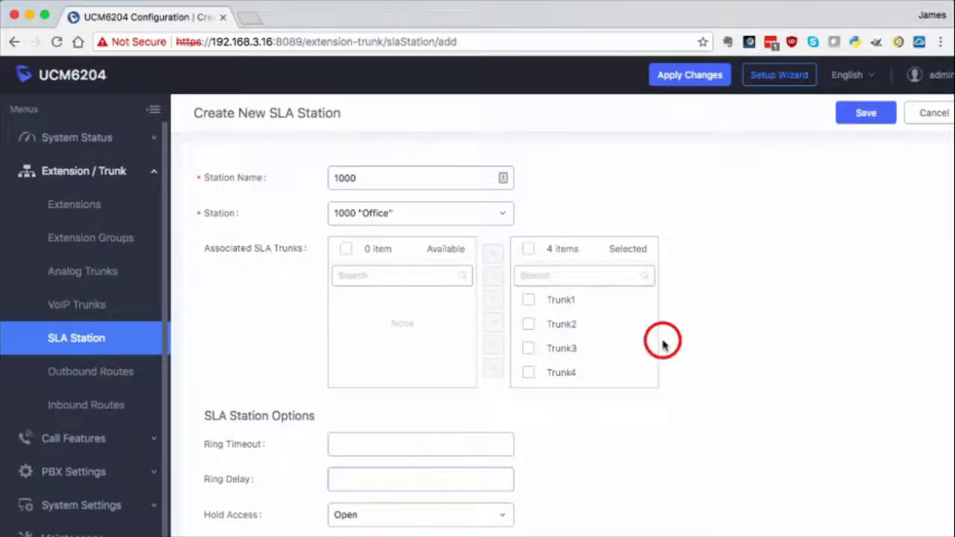
{"action": "left_click", "coordinate": [858, 126]}
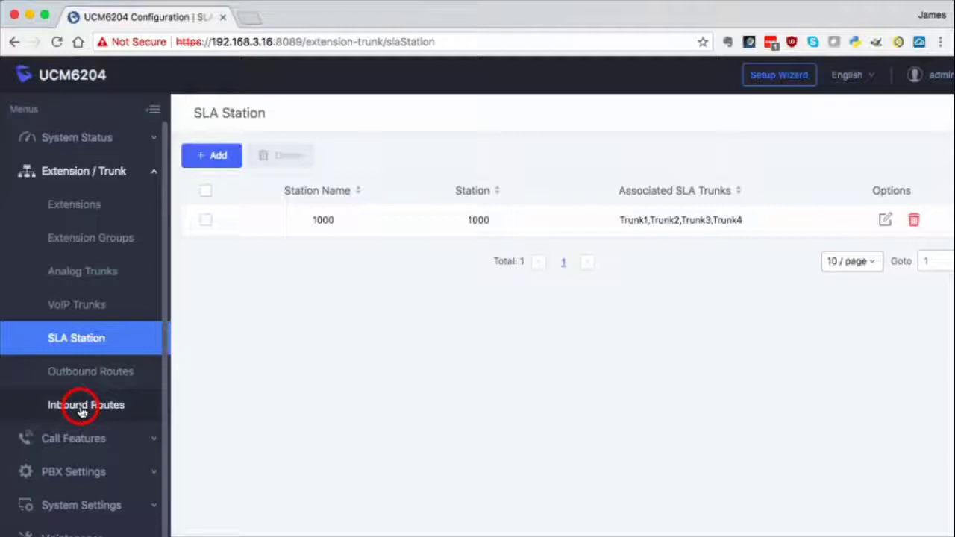
Step: Add a Trunk1 inbound route with default destination Ring Group Main_Incoming and save it
{"action": "left_click", "coordinate": [82, 411]}
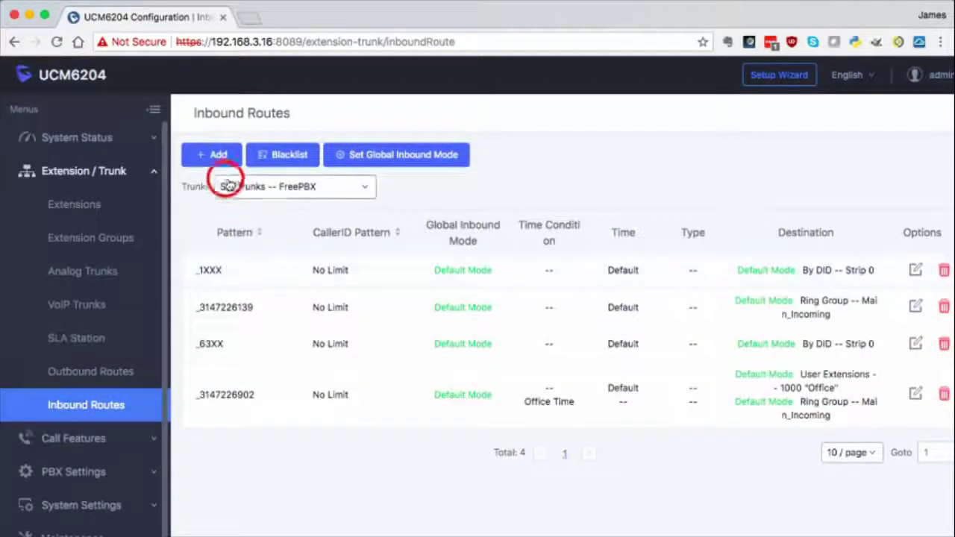
{"action": "left_click", "coordinate": [249, 192]}
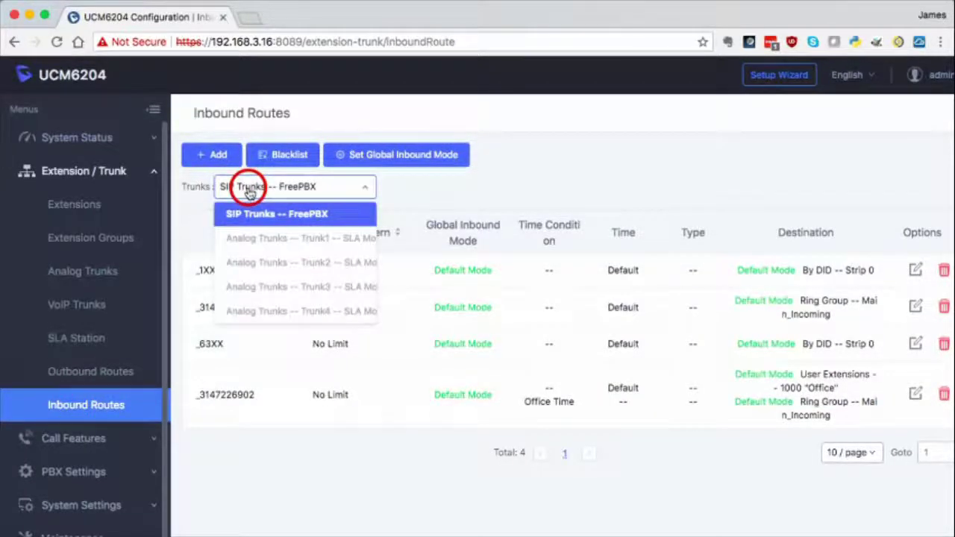
{"action": "left_click", "coordinate": [252, 238]}
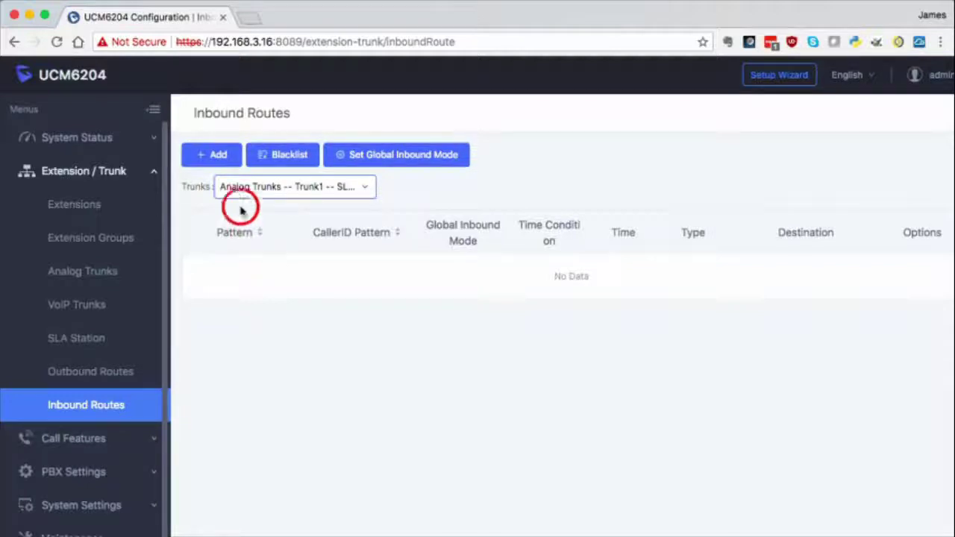
{"action": "left_click", "coordinate": [215, 154]}
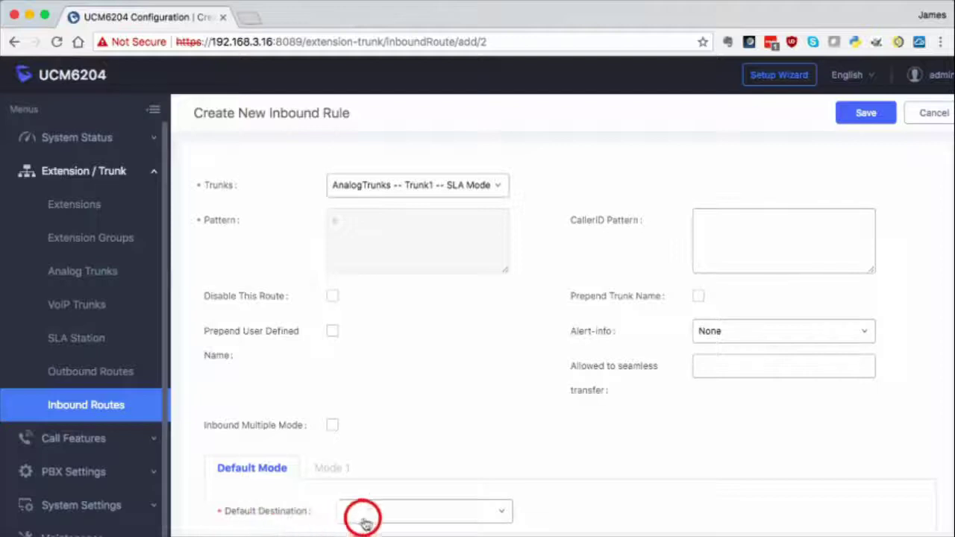
{"action": "left_click", "coordinate": [388, 515]}
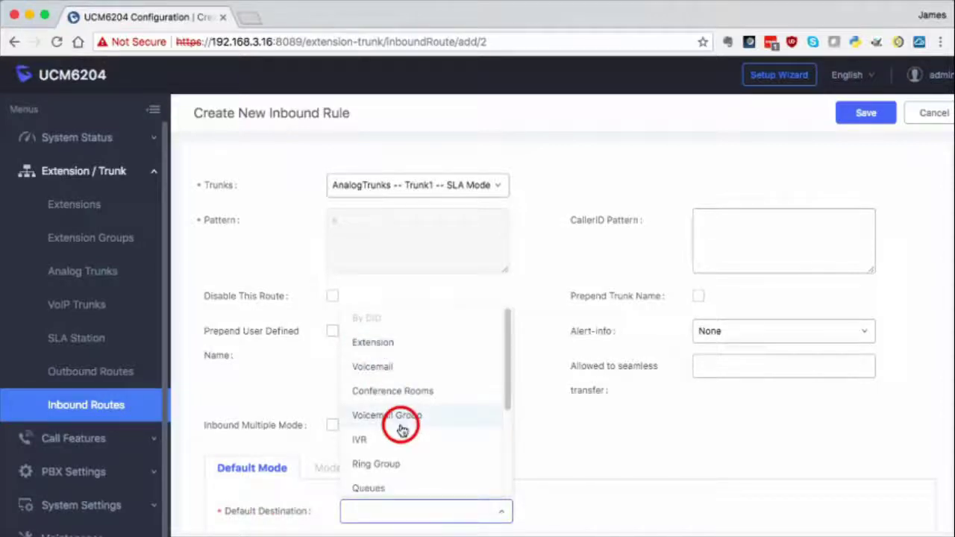
{"action": "left_click", "coordinate": [396, 467]}
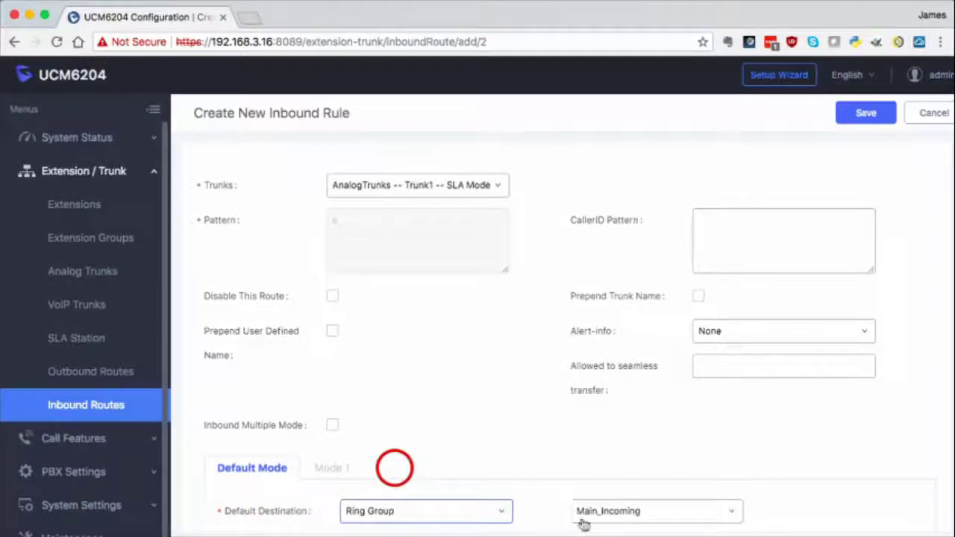
{"action": "left_click", "coordinate": [606, 515]}
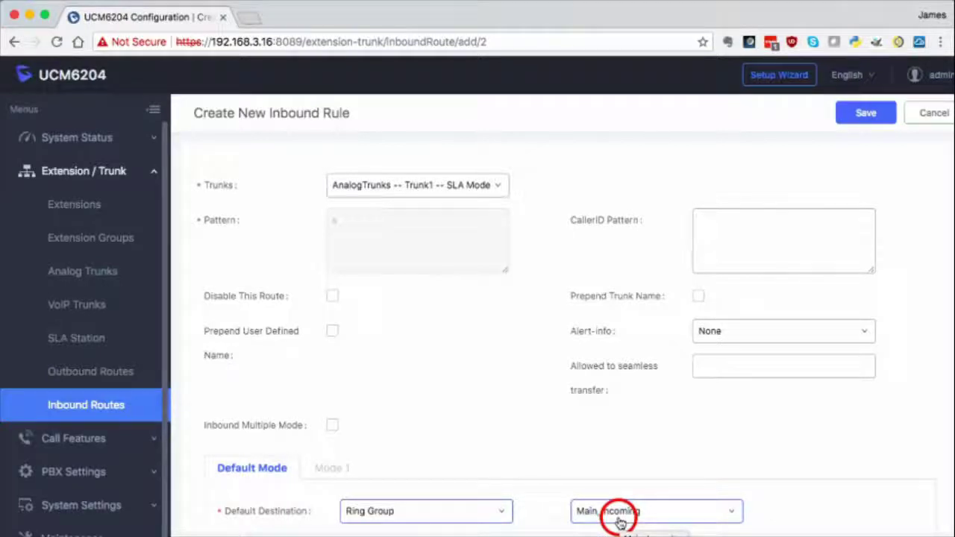
{"action": "left_click", "coordinate": [858, 120]}
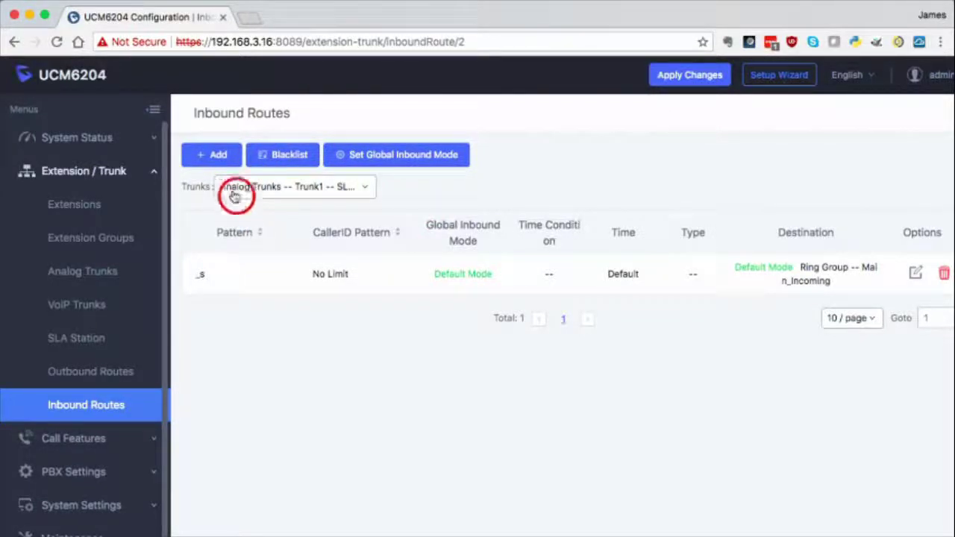
Step: Add a Trunk2 inbound route to Ring Group Main_Incoming and save it
{"action": "left_click", "coordinate": [237, 187]}
{"action": "left_click", "coordinate": [252, 265]}
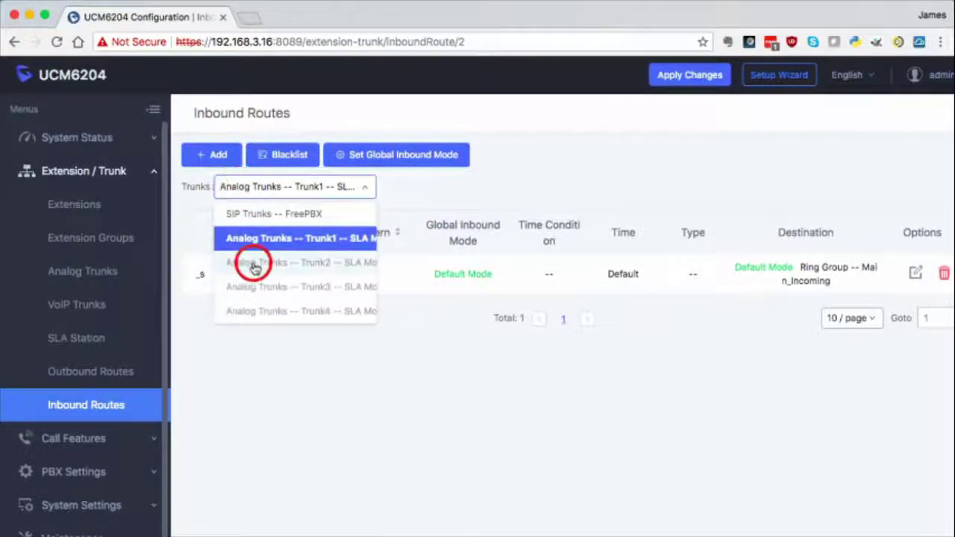
{"action": "left_click", "coordinate": [219, 159]}
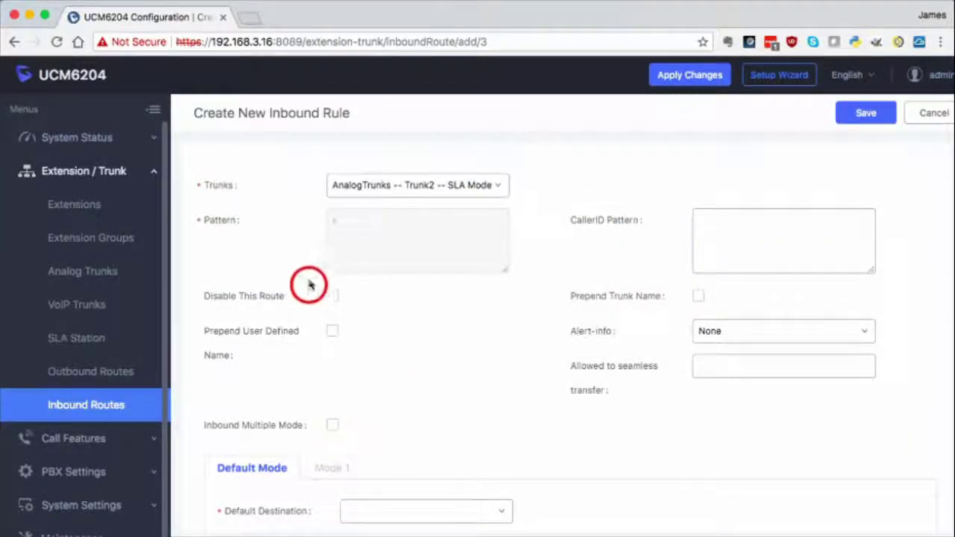
{"action": "left_click", "coordinate": [352, 521]}
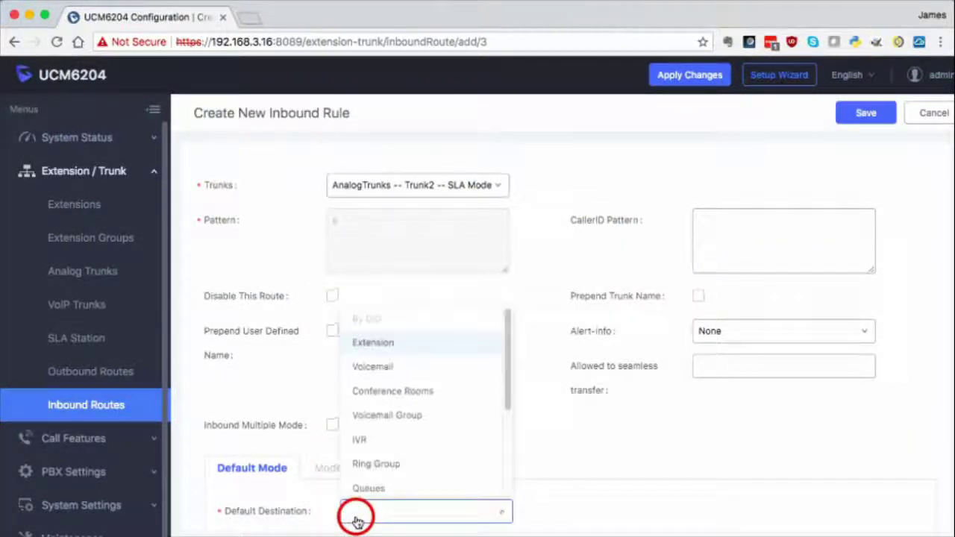
{"action": "left_click", "coordinate": [374, 465]}
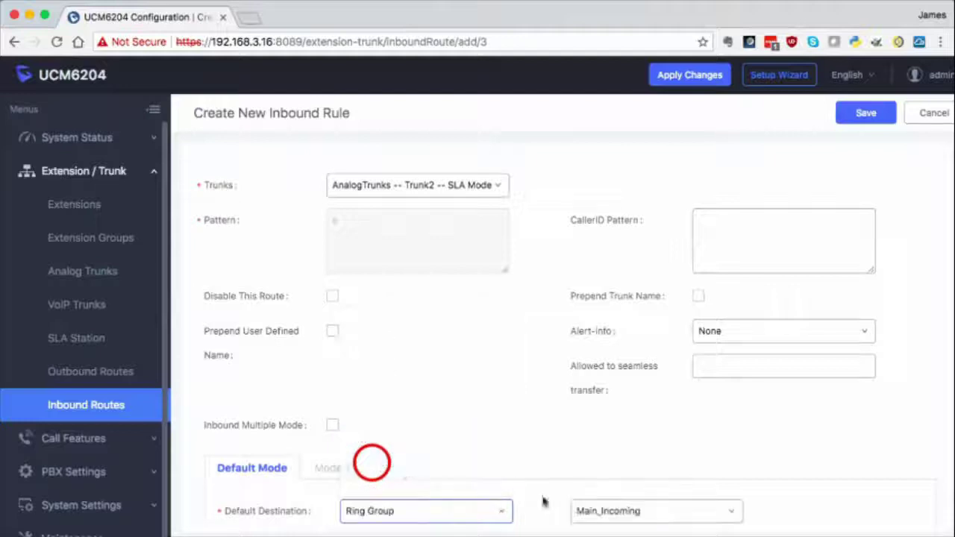
{"action": "left_click", "coordinate": [867, 115]}
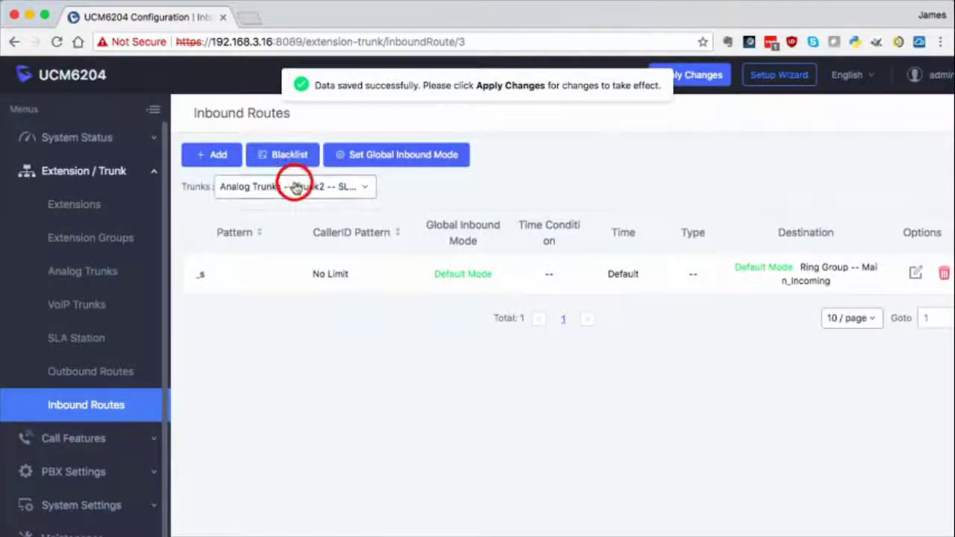
Step: Add a Trunk3 inbound route to Ring Group Main_Incoming, then show Trunk4's routes
{"action": "left_click", "coordinate": [291, 187]}
{"action": "left_click", "coordinate": [298, 289]}
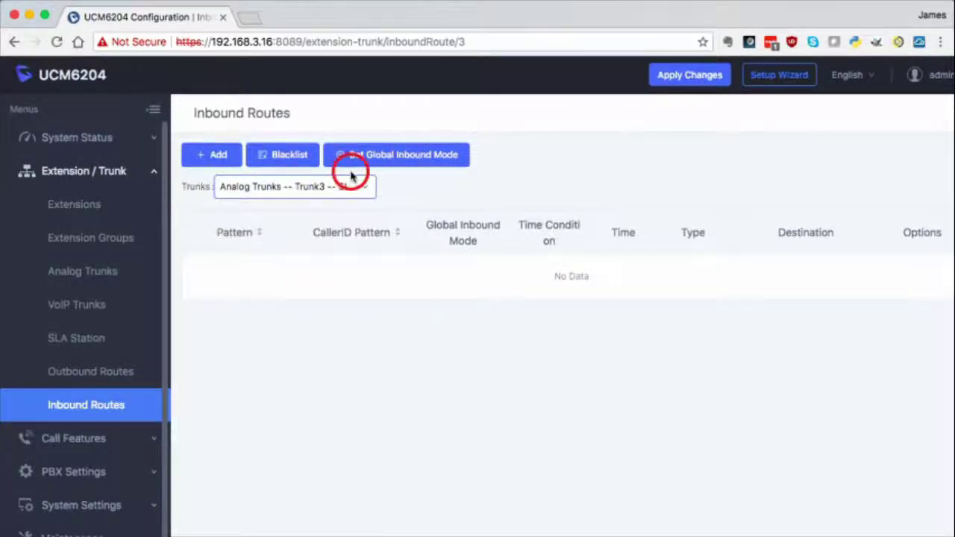
{"action": "left_click", "coordinate": [214, 154]}
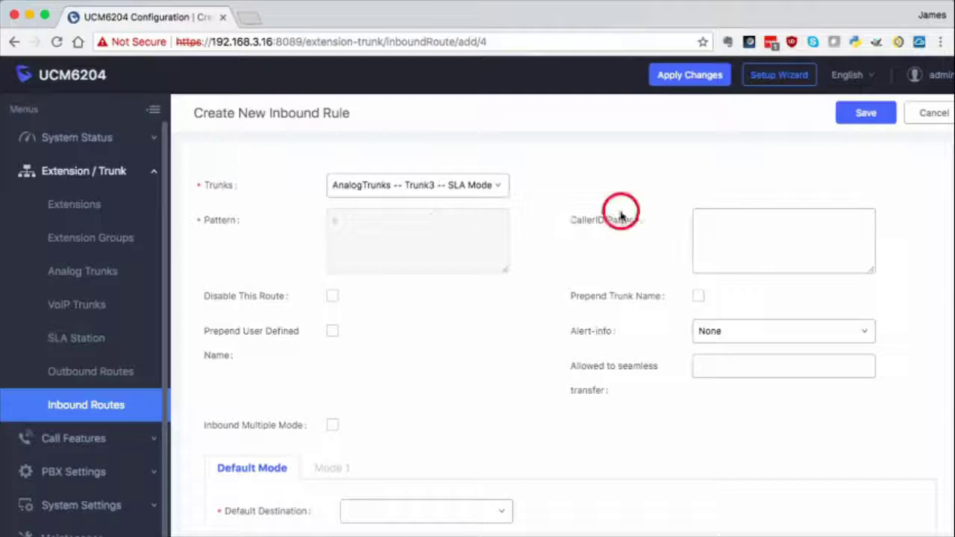
{"action": "left_click", "coordinate": [354, 513]}
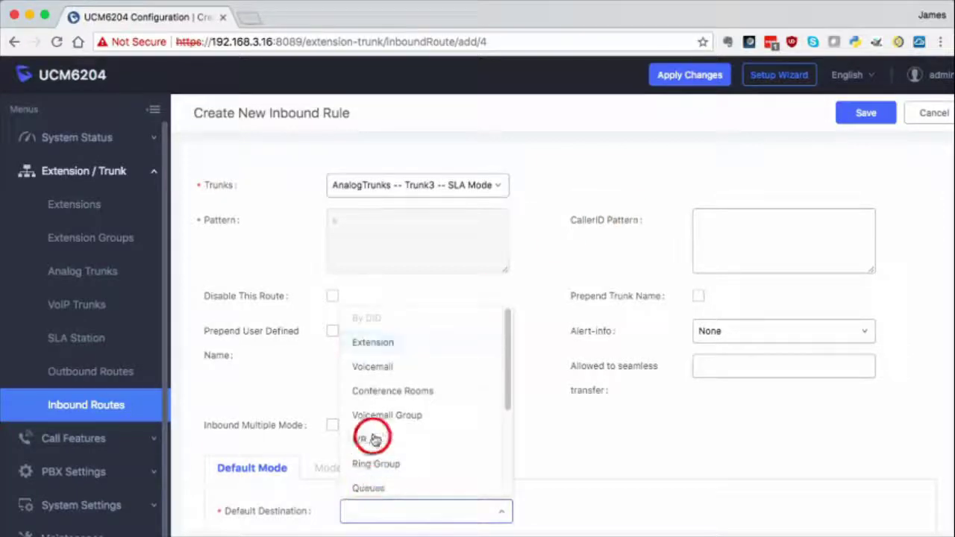
{"action": "left_click", "coordinate": [389, 458]}
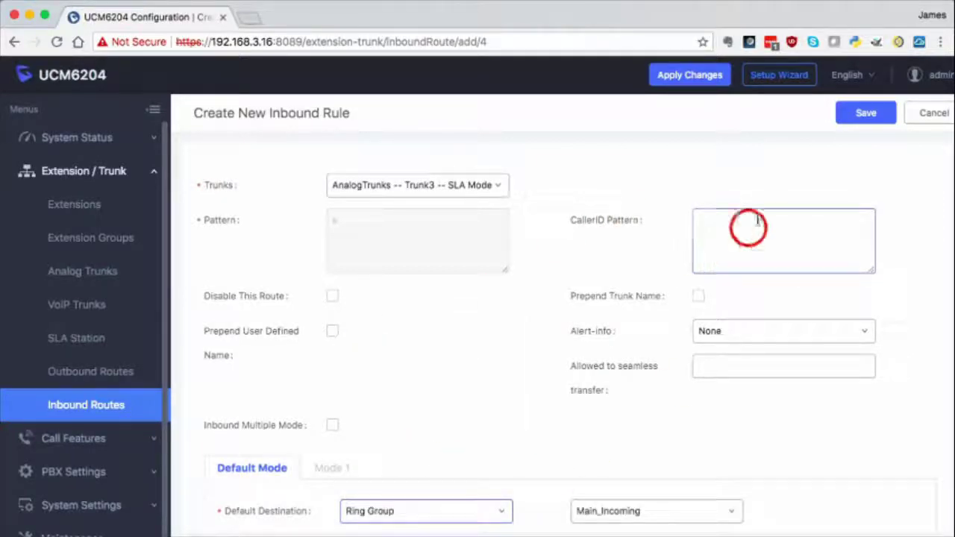
{"action": "left_click", "coordinate": [878, 116]}
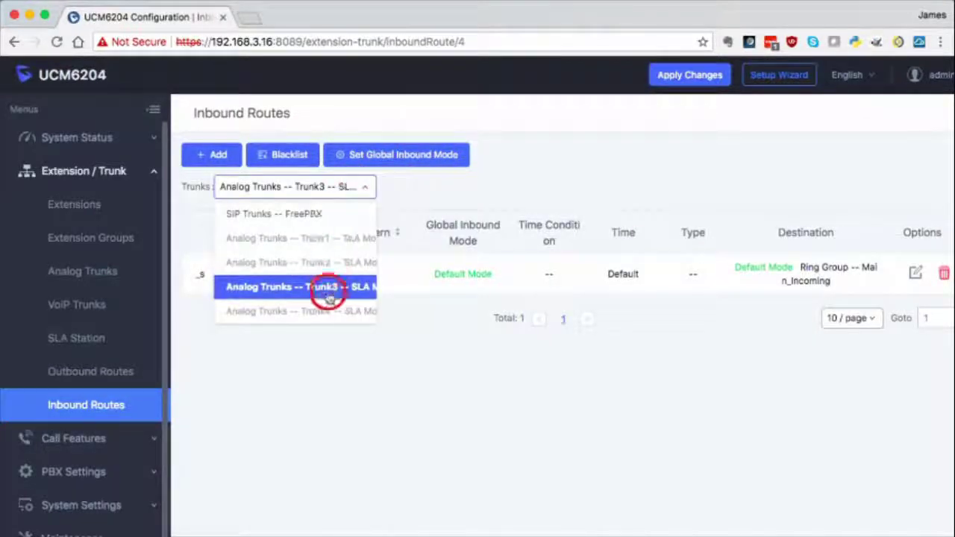
{"action": "left_click", "coordinate": [330, 311]}
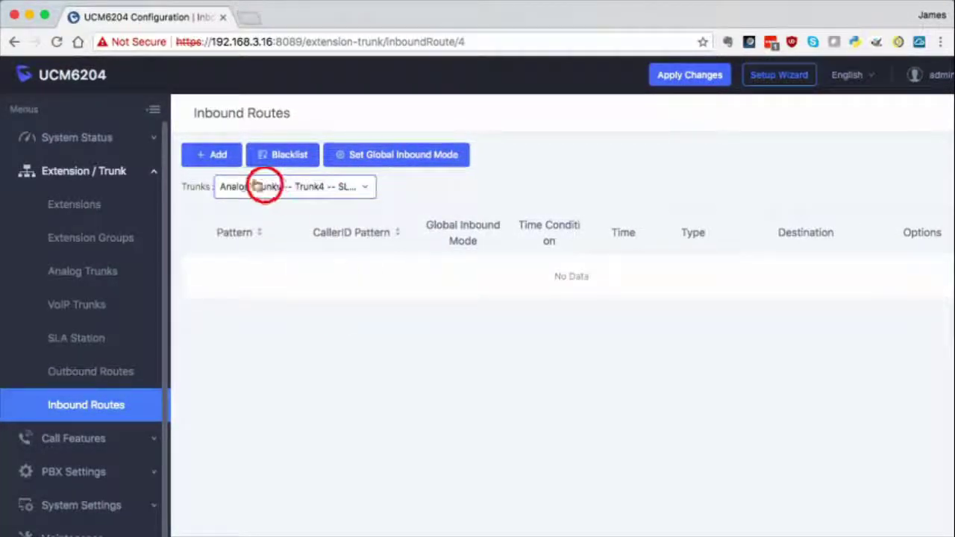
Step: Add Trunk4's inbound route to Ring Group Main_Incoming, save, and apply all pending changes
{"action": "left_click", "coordinate": [218, 154]}
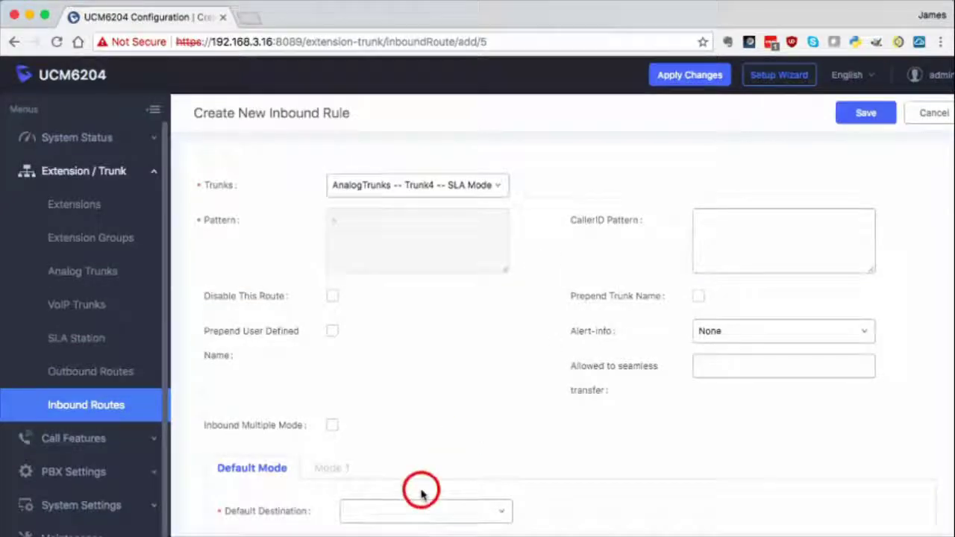
{"action": "left_click", "coordinate": [427, 512]}
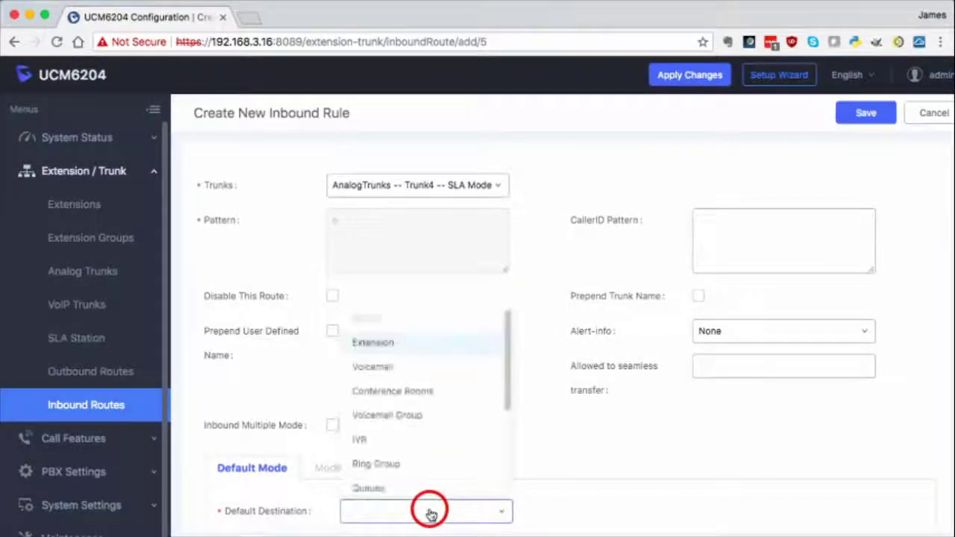
{"action": "left_click", "coordinate": [415, 467]}
{"action": "left_click", "coordinate": [865, 113]}
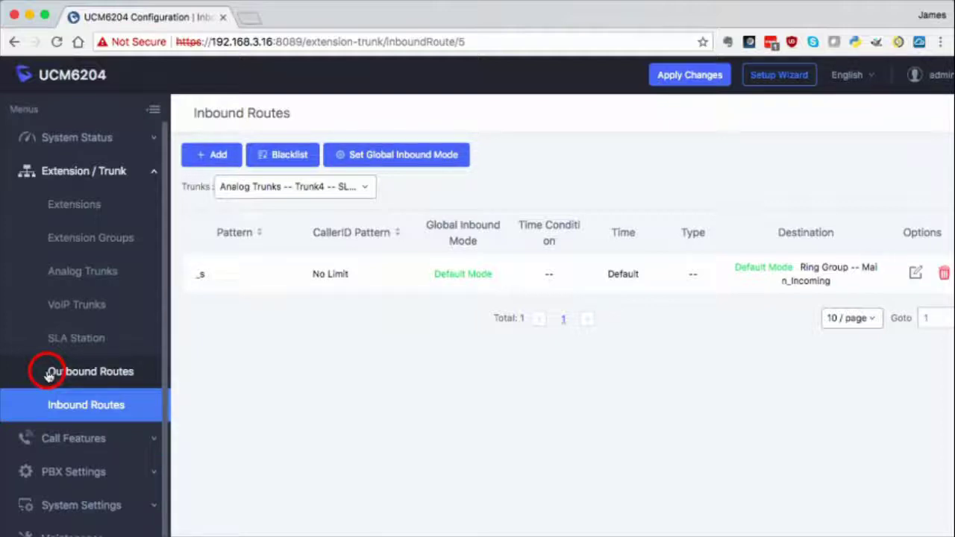
{"action": "left_click", "coordinate": [675, 76]}
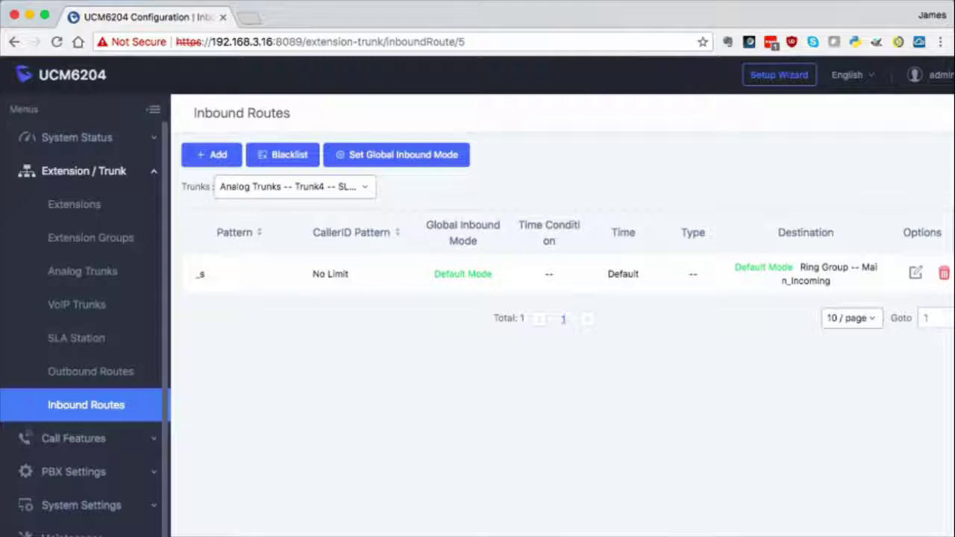
Step: Go to Value-added Features > Zero Config and launch the GXP2170's web interface
{"action": "scroll", "coordinate": [86, 321], "scroll_direction": "down", "scroll_amount": 1}
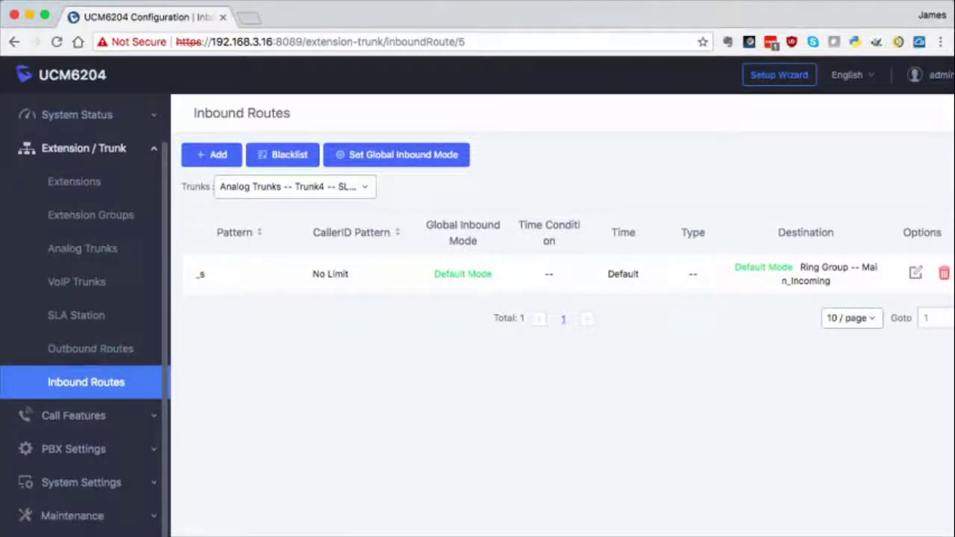
{"action": "left_click", "coordinate": [83, 147]}
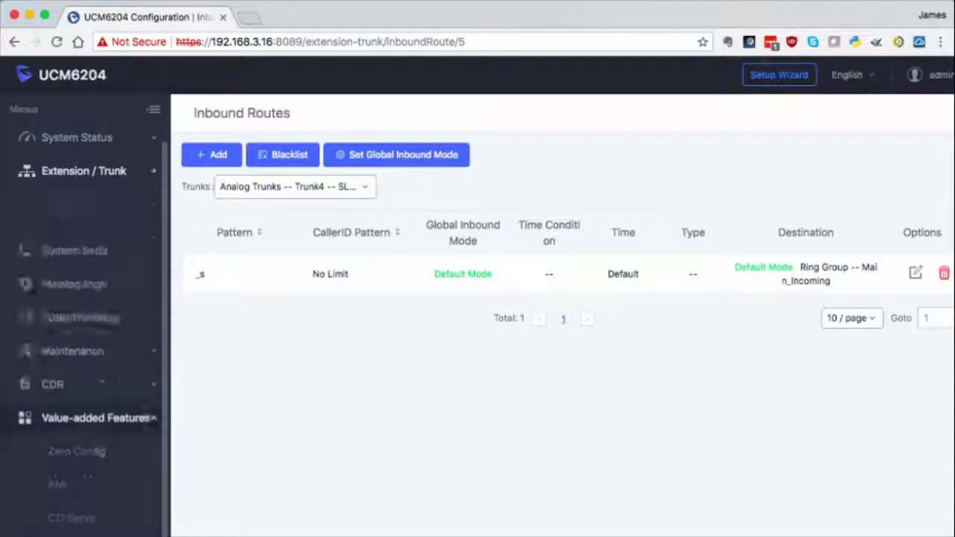
{"action": "left_click", "coordinate": [123, 373]}
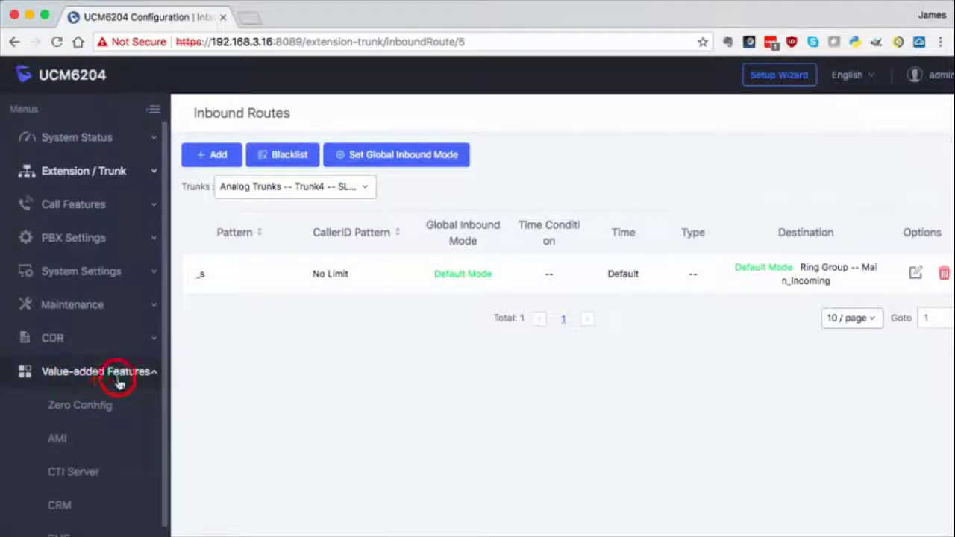
{"action": "left_click", "coordinate": [87, 409]}
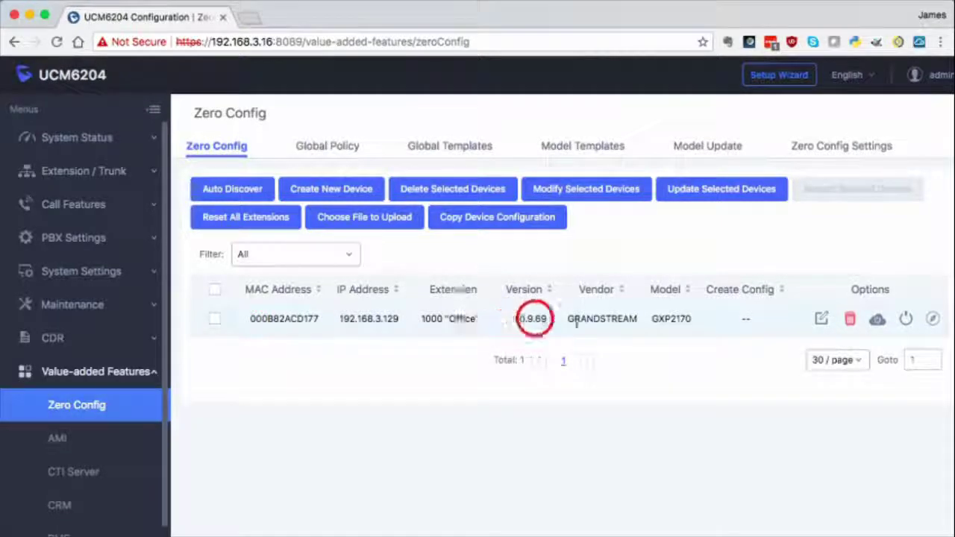
{"action": "left_click", "coordinate": [933, 319]}
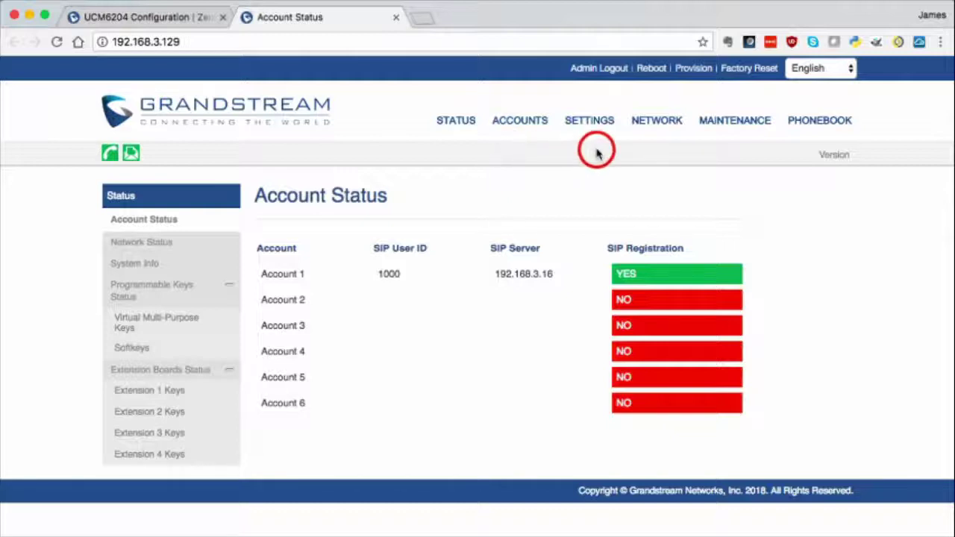
Step: Show the Virtual Multi-Purpose Keys page under Settings > Programmable Keys
{"action": "mouse_move", "coordinate": [575, 121]}
{"action": "mouse_move", "coordinate": [599, 267]}
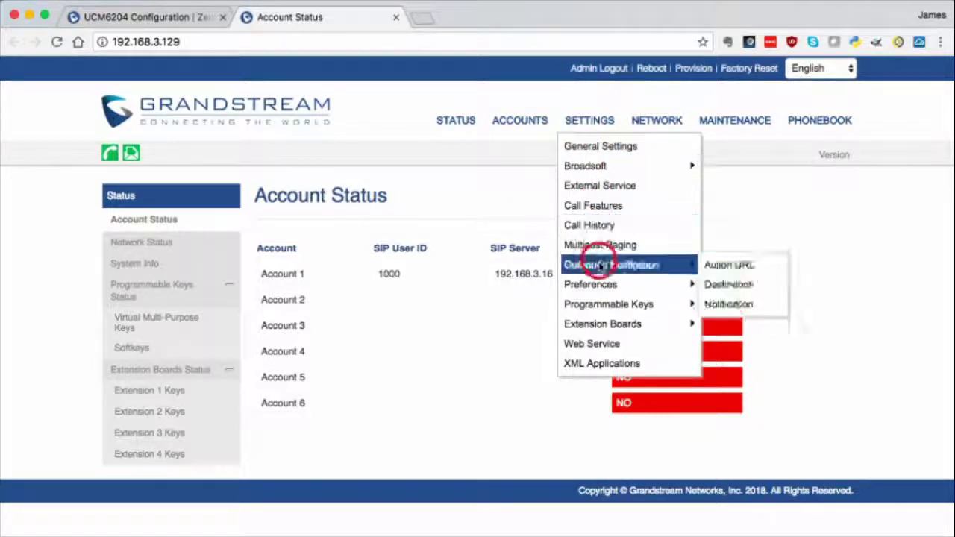
{"action": "mouse_move", "coordinate": [609, 307]}
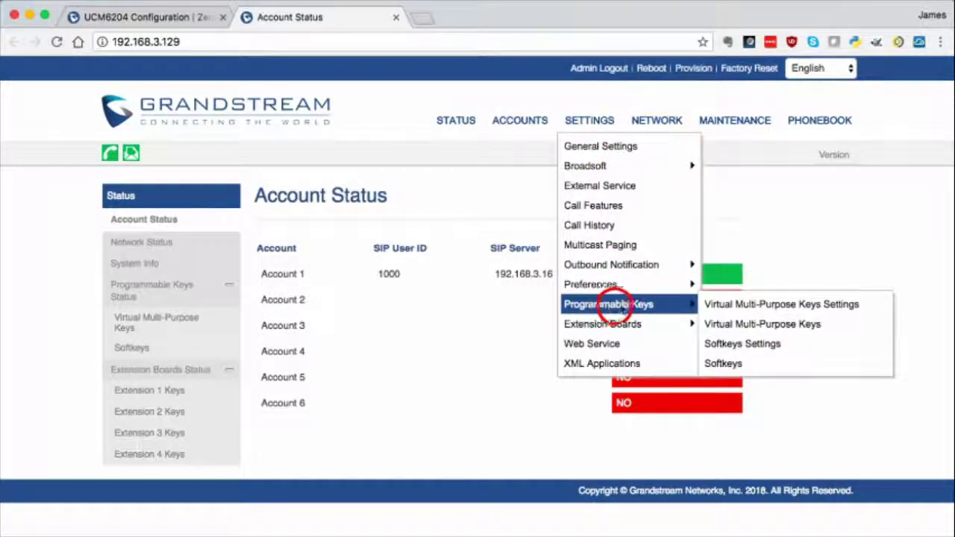
{"action": "left_click", "coordinate": [739, 325]}
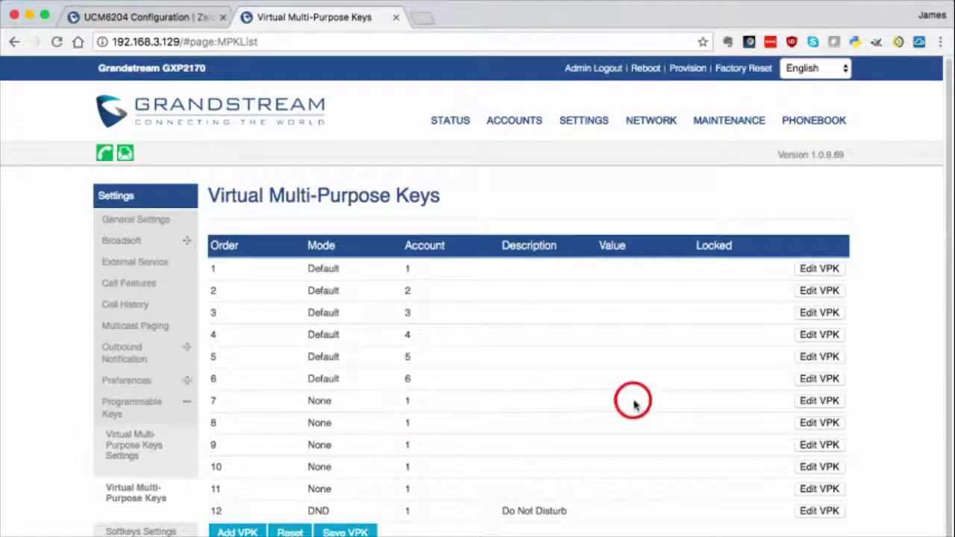
Step: Set key 7 to Busy Lamp Field, value 1000_Trunk1, Trunk 1's number as description, and save
{"action": "left_click", "coordinate": [826, 403]}
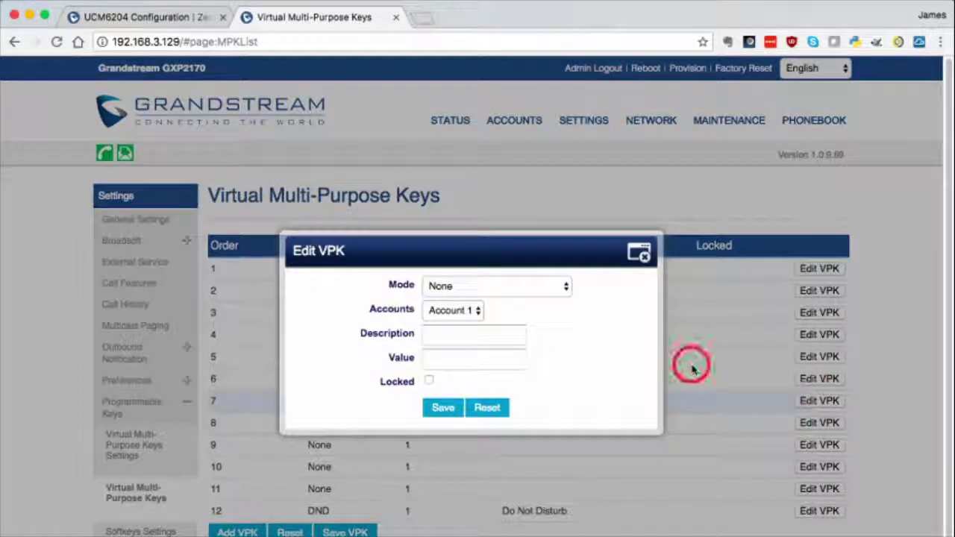
{"action": "left_click", "coordinate": [476, 286]}
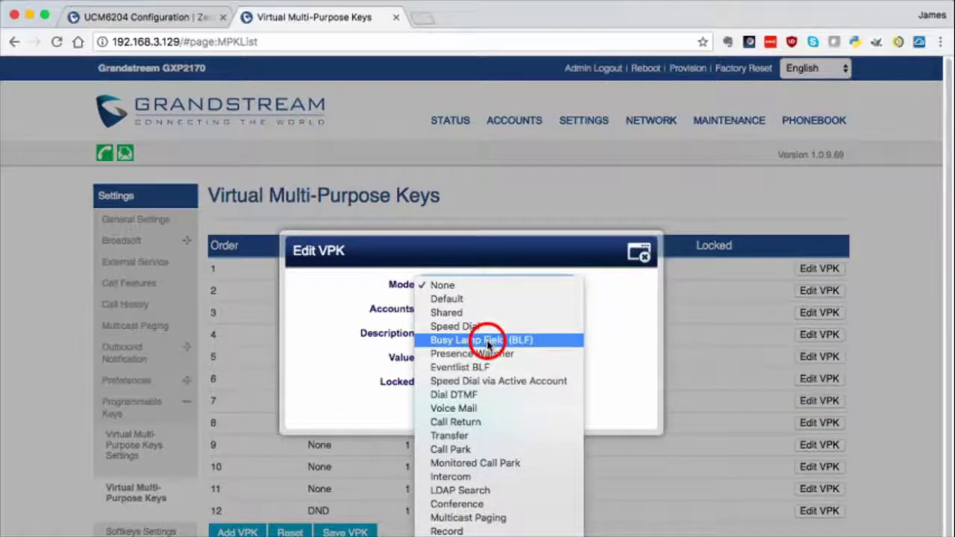
{"action": "left_click", "coordinate": [486, 340]}
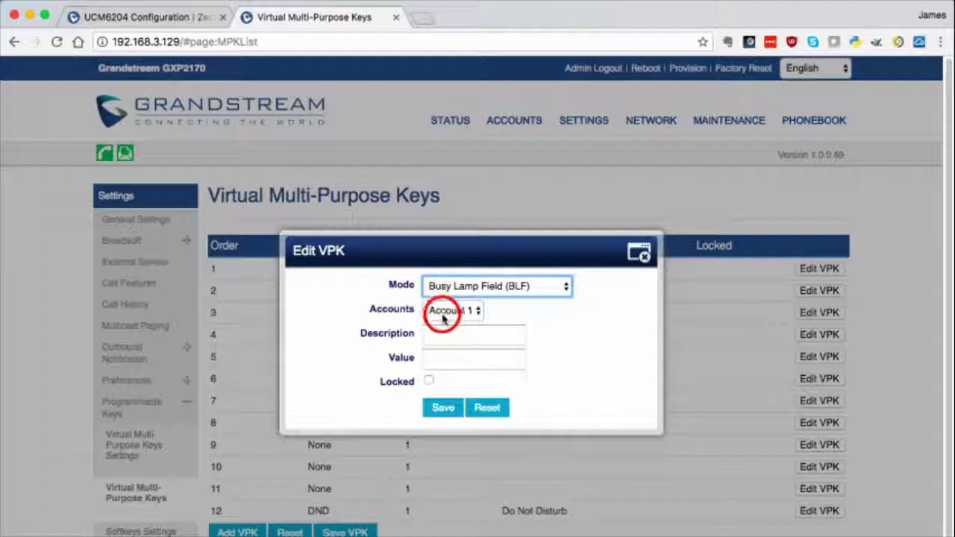
{"action": "left_click", "coordinate": [455, 339]}
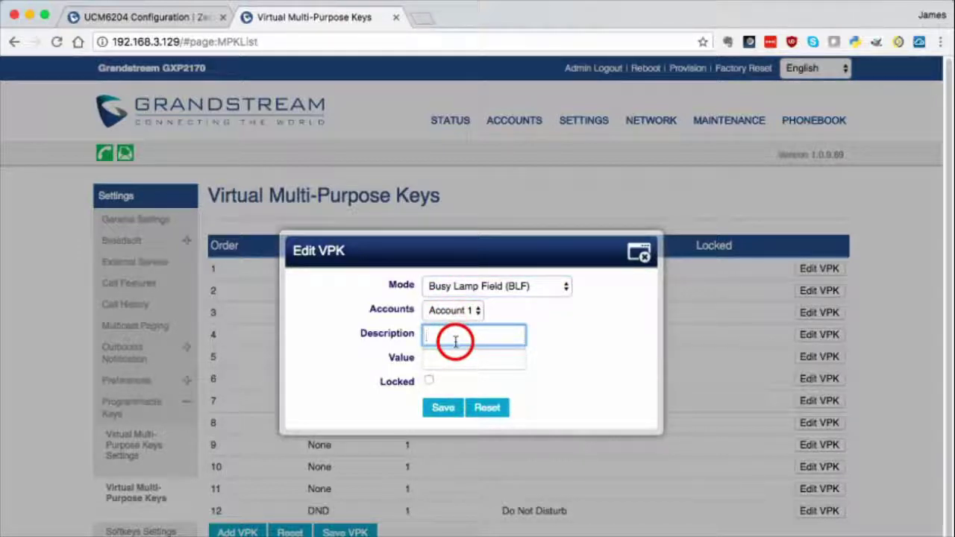
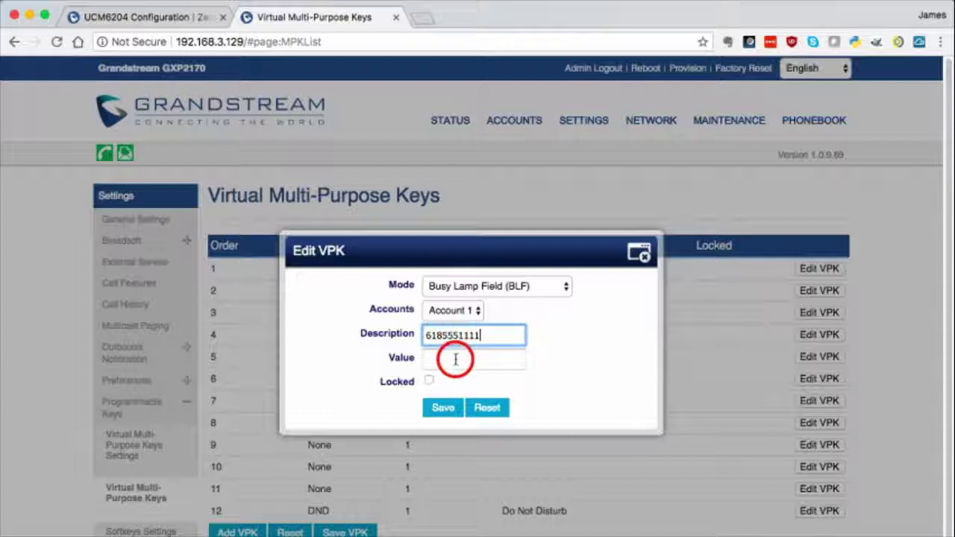
{"action": "left_click", "coordinate": [453, 359]}
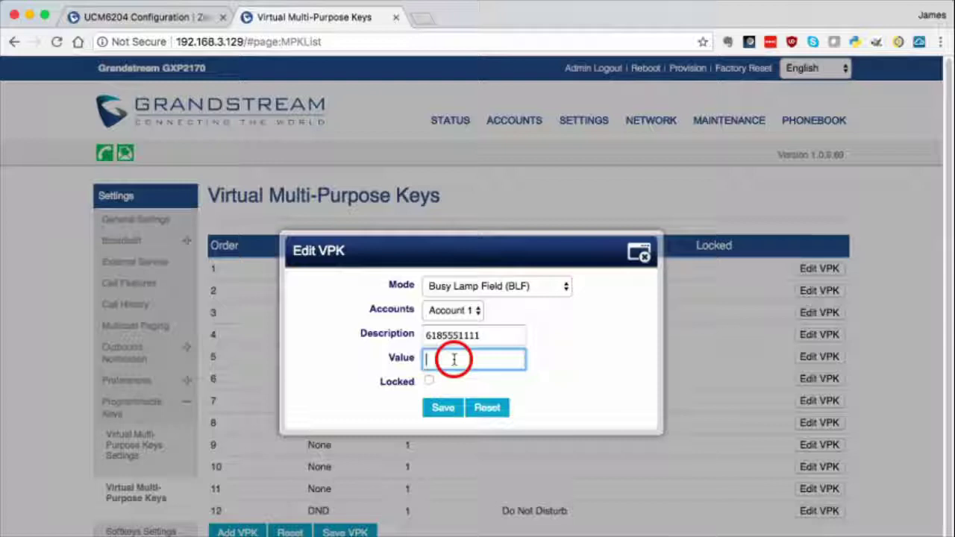
{"action": "type", "text": "1000_"}
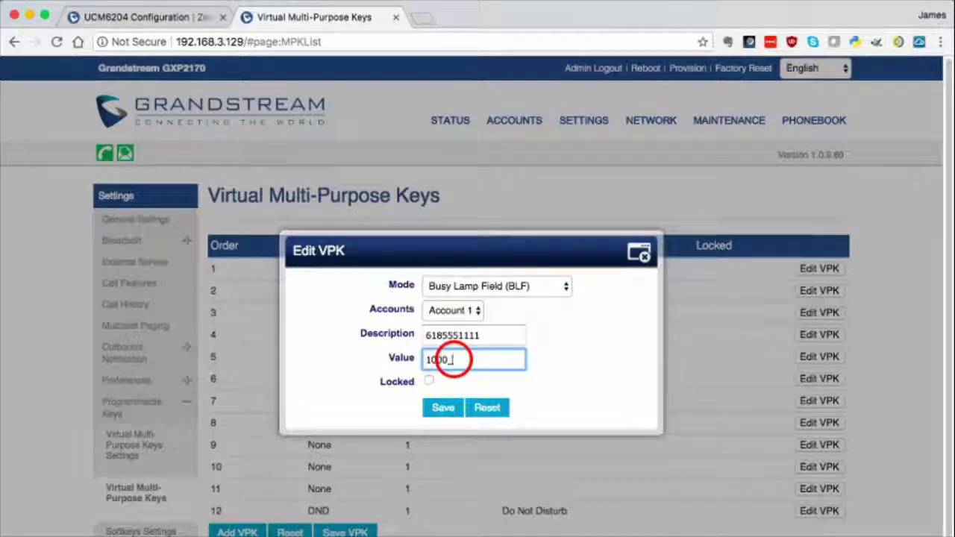
{"action": "type", "text": "Trunk1"}
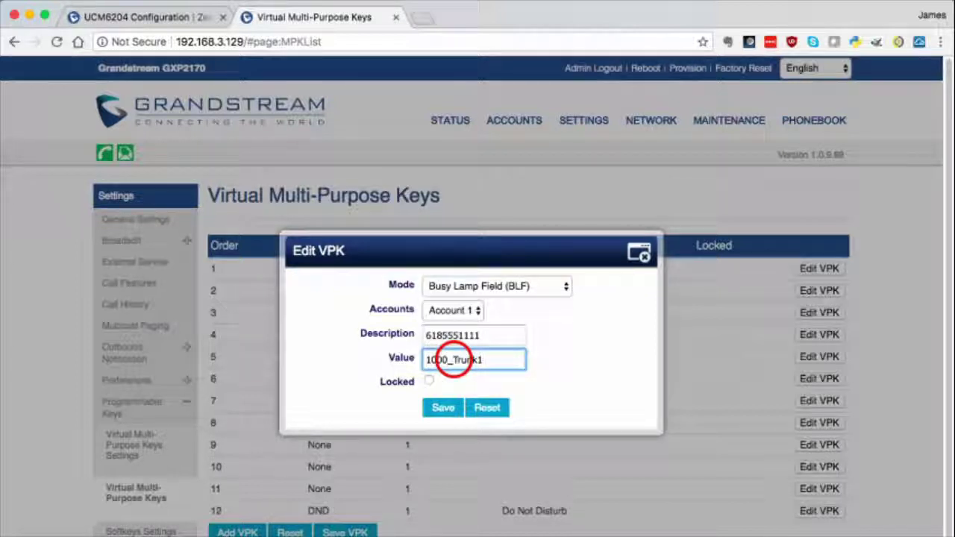
{"action": "left_click", "coordinate": [442, 408]}
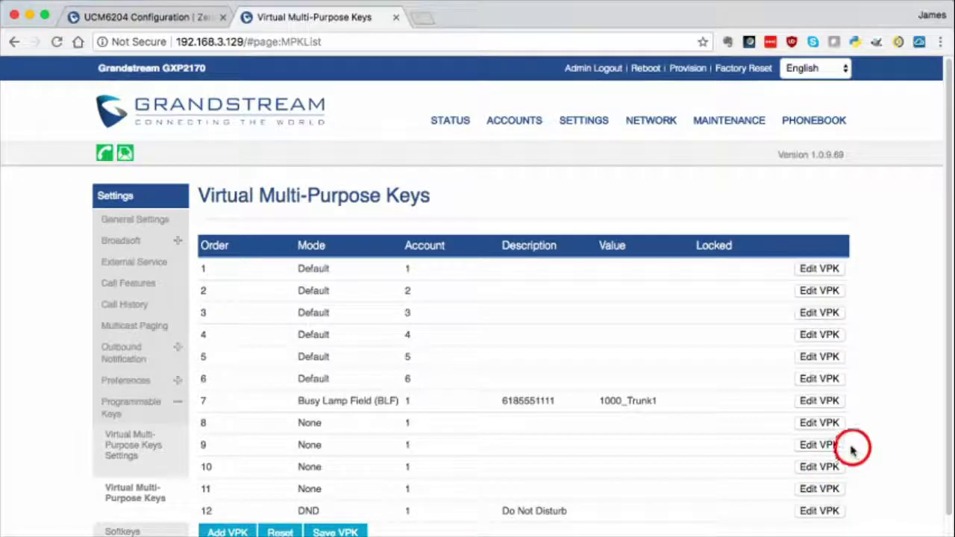
Step: Set key 8 to Busy Lamp Field, value 1000_Trunk2, its trunk number as description, and save
{"action": "left_click", "coordinate": [826, 424]}
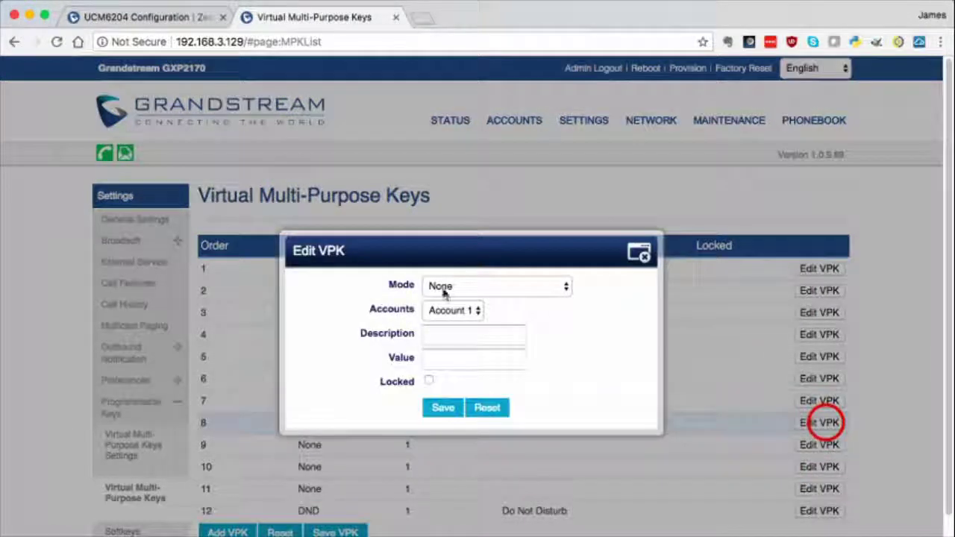
{"action": "left_click", "coordinate": [443, 285]}
{"action": "left_click", "coordinate": [440, 340]}
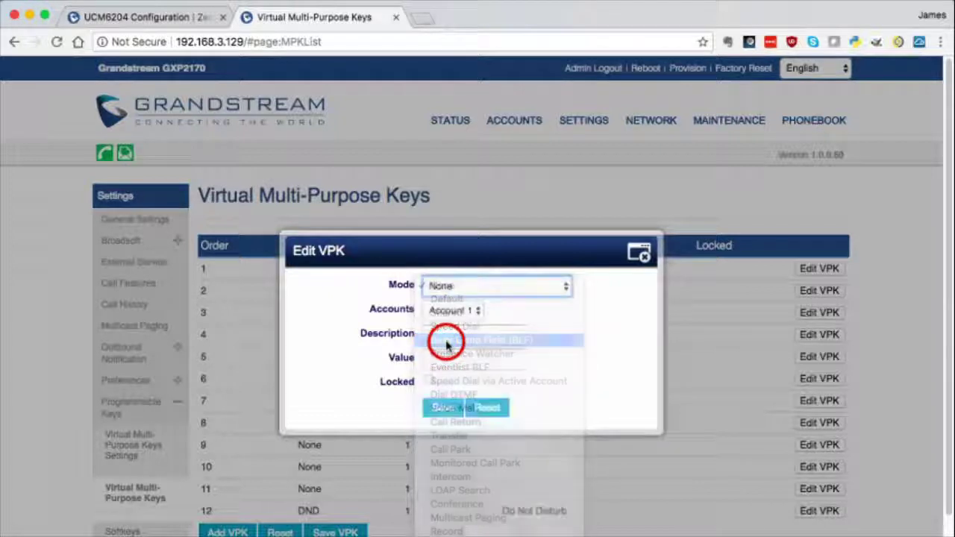
{"action": "left_click", "coordinate": [443, 334]}
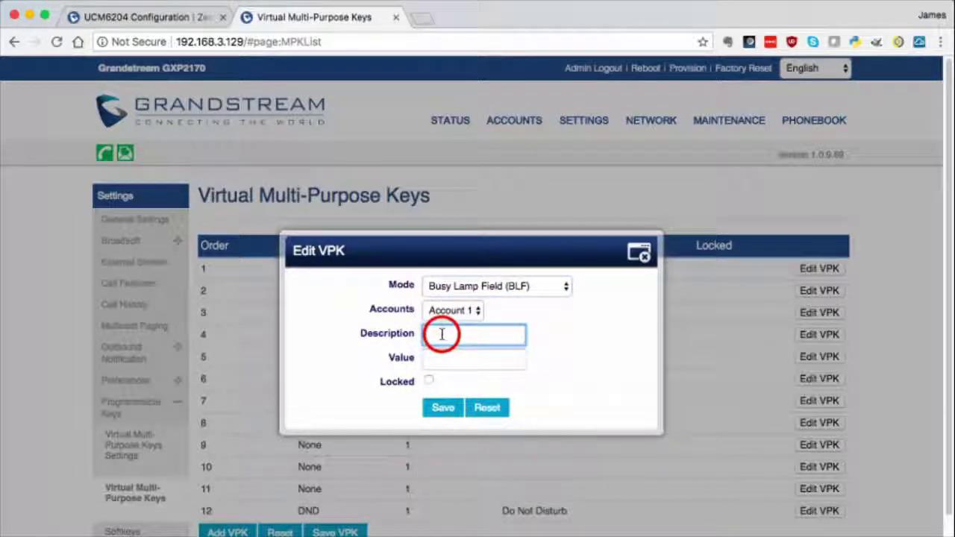
{"action": "type", "text": "6185552222"}
{"action": "key", "text": "Tab"}
{"action": "type", "text": "1000_Trunk2"}
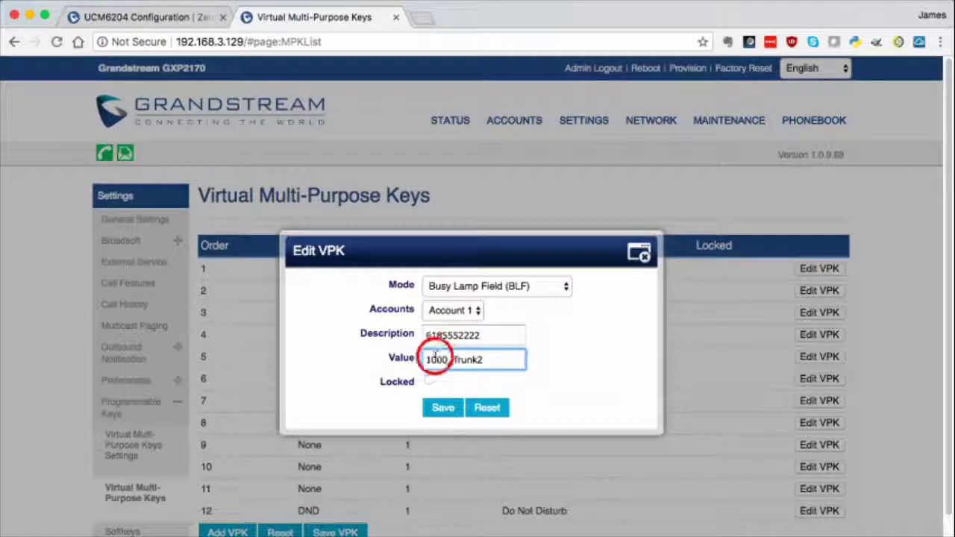
{"action": "left_click", "coordinate": [439, 408]}
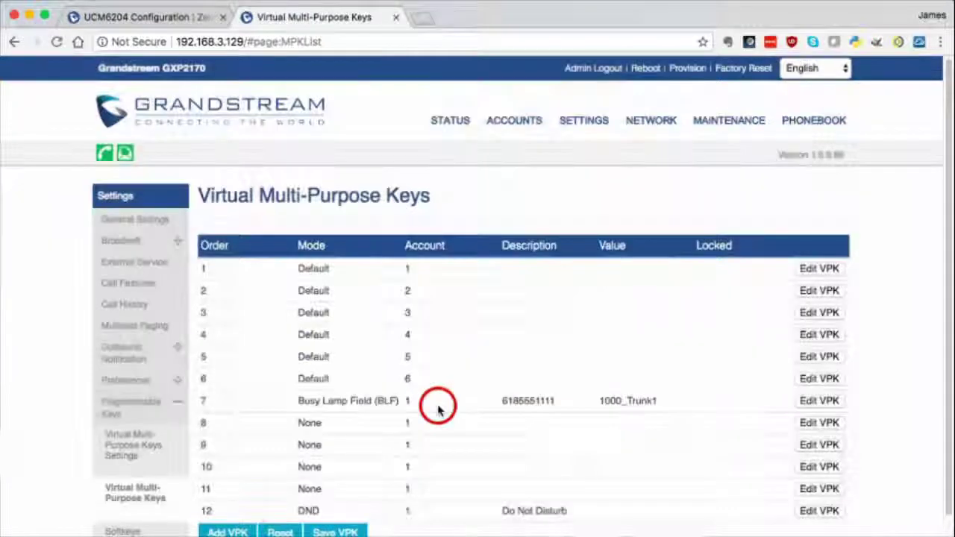
Step: Set key 9 to Busy Lamp Field with its trunk number and value 1000_Trunk3 (typed 1000_Tisnk3), and save
{"action": "left_click", "coordinate": [809, 445]}
{"action": "left_click", "coordinate": [461, 294]}
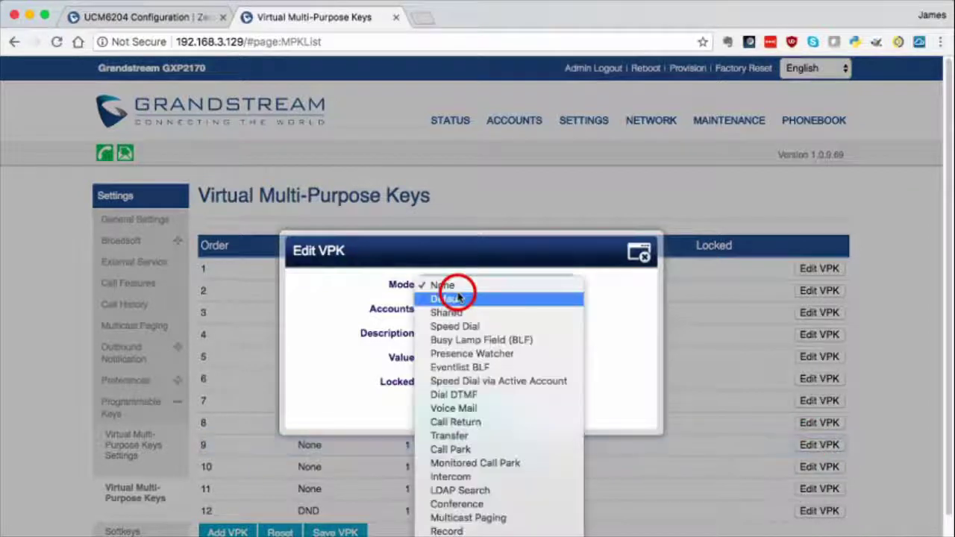
{"action": "left_click", "coordinate": [468, 340]}
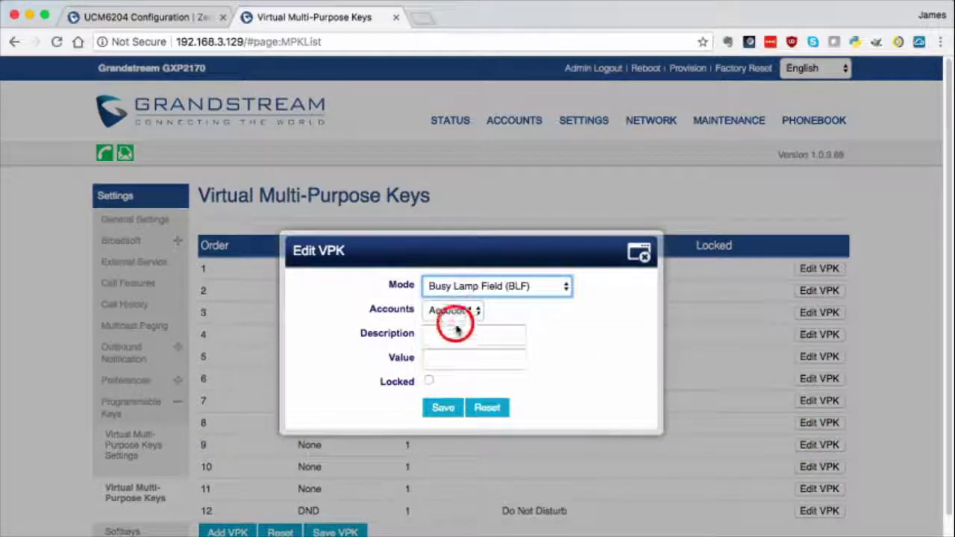
{"action": "left_click", "coordinate": [461, 335]}
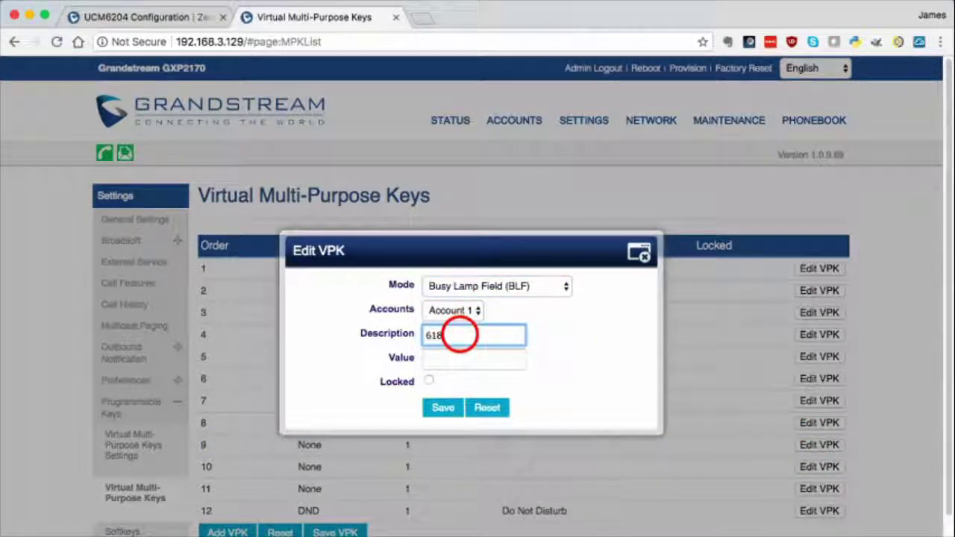
{"action": "type", "text": "6185553333"}
{"action": "key", "text": "Tab"}
{"action": "type", "text": "100"}
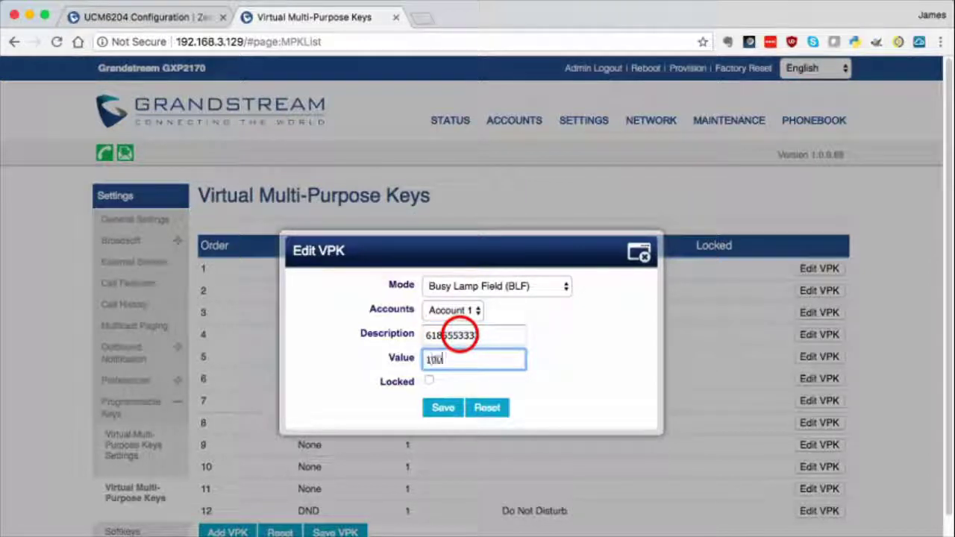
{"action": "type", "text": "0_Tisnk3"}
{"action": "left_click", "coordinate": [444, 408]}
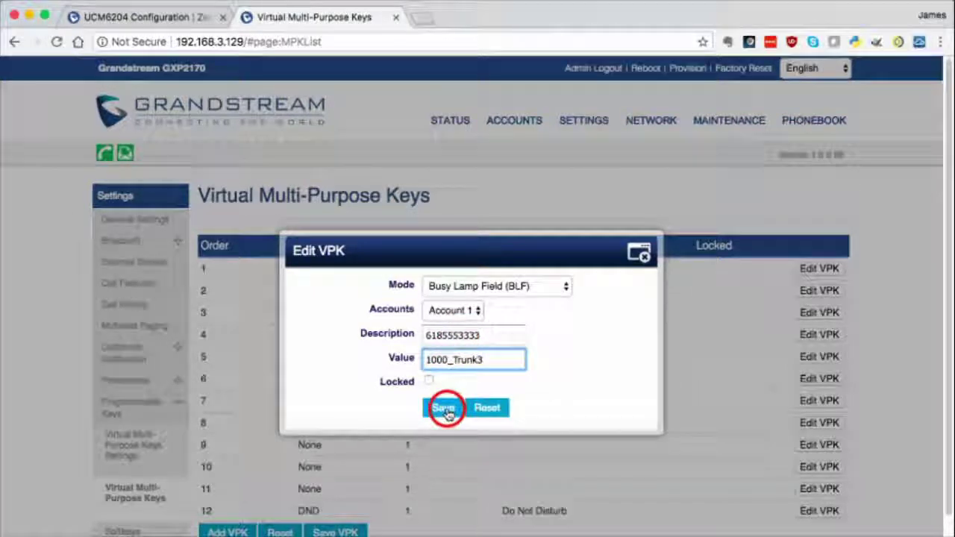
{"action": "left_click", "coordinate": [819, 466]}
Step: Make key 10 a BLF key with Trunk 4's number as description and value 1000_Trunk4, then save the virtual keys
{"action": "left_click", "coordinate": [512, 290]}
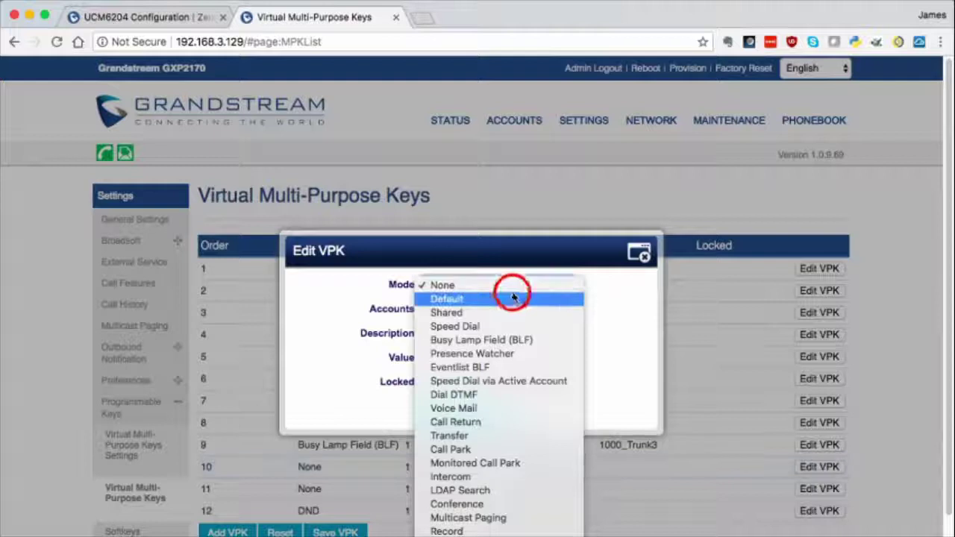
{"action": "left_click", "coordinate": [506, 340]}
{"action": "left_click", "coordinate": [455, 333]}
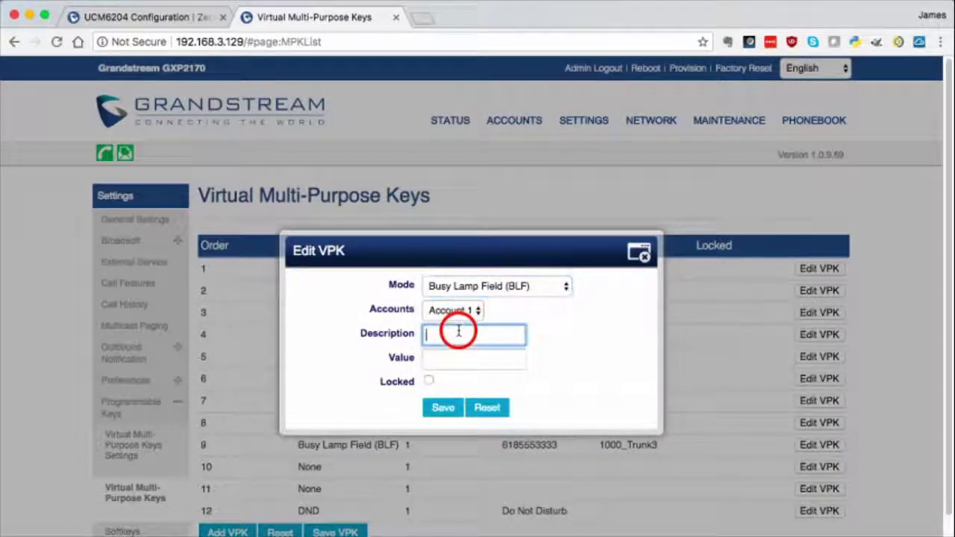
{"action": "type", "text": "6185554444"}
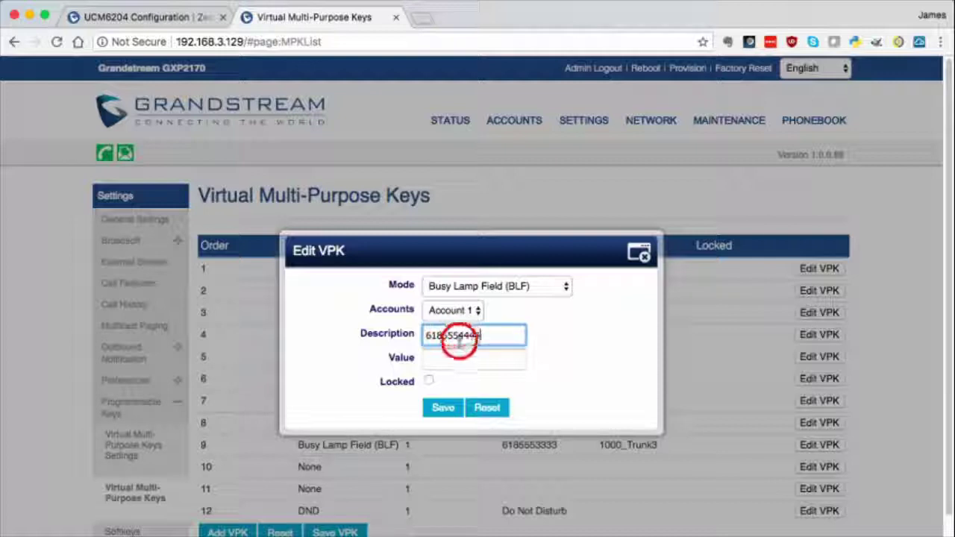
{"action": "left_click", "coordinate": [456, 356]}
{"action": "type", "text": "r"}
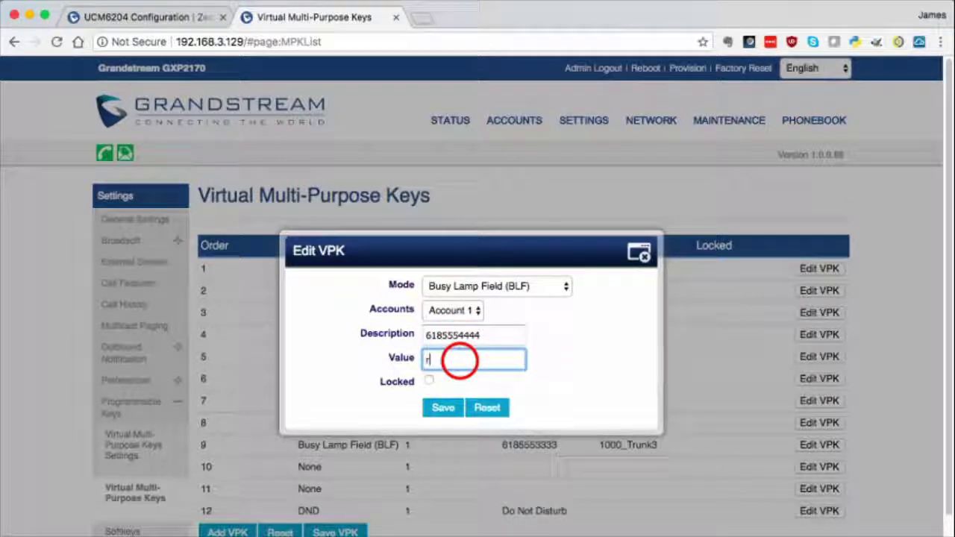
{"action": "type", "text": "runk_"}
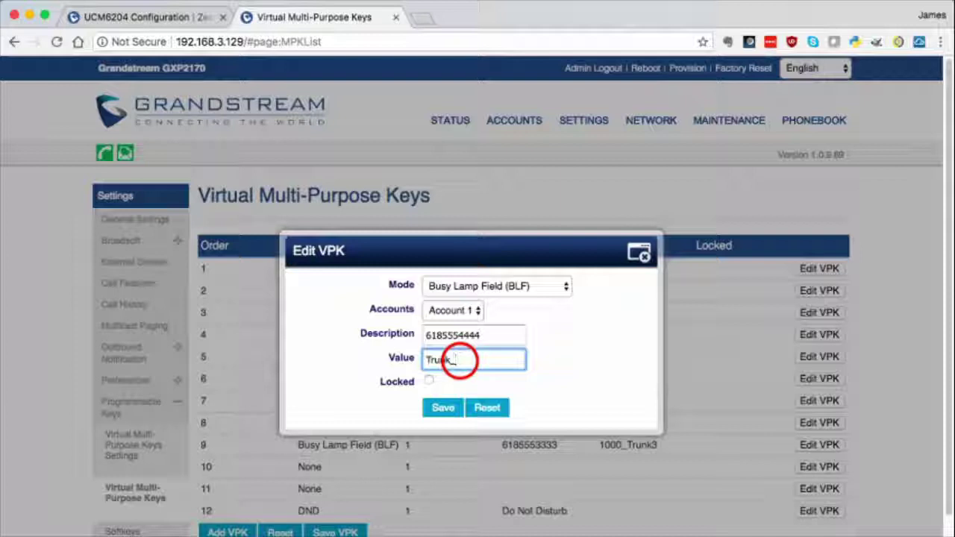
{"action": "key", "text": "BackSpace"}
{"action": "key", "text": "BackSpace"}
{"action": "key", "text": "BackSpace"}
{"action": "type", "text": "1000_Trunk4"}
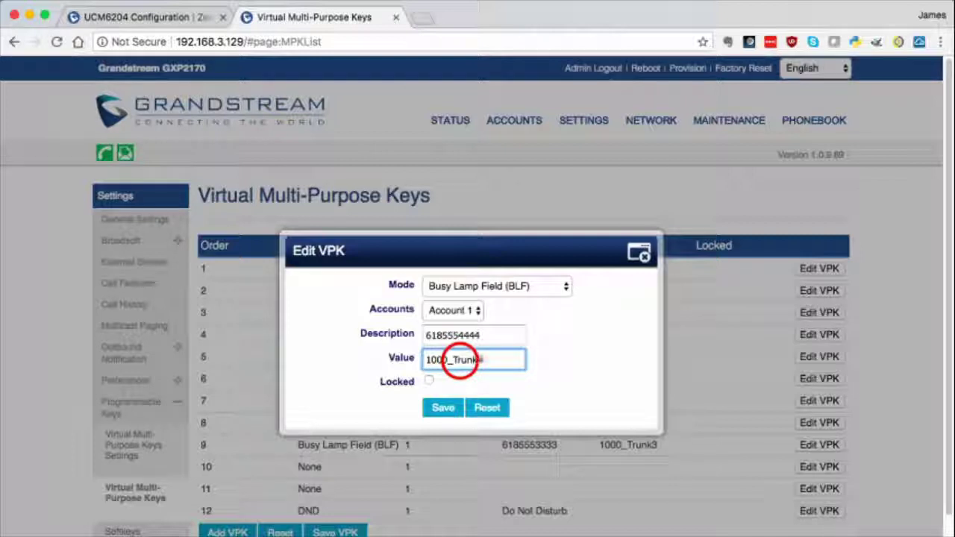
{"action": "left_click", "coordinate": [441, 409]}
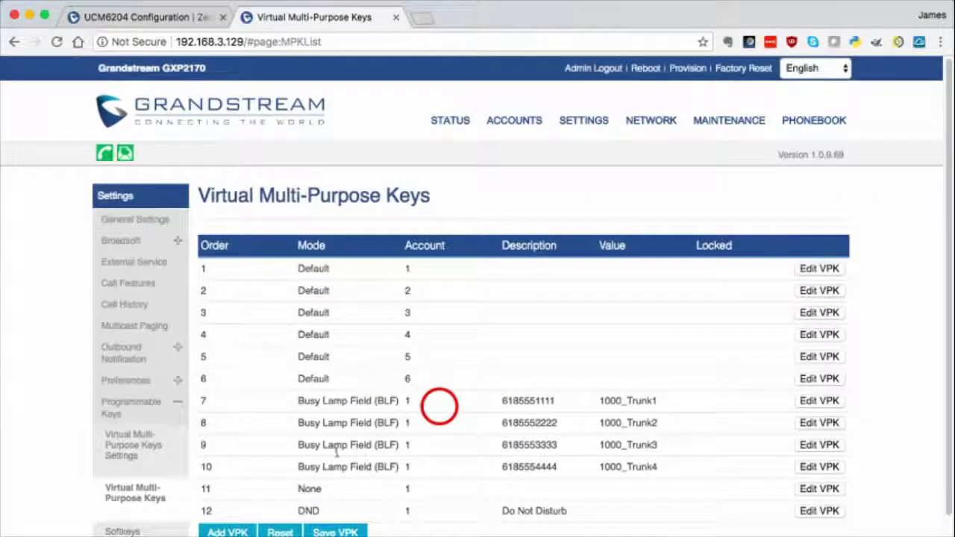
{"action": "left_click", "coordinate": [336, 532]}
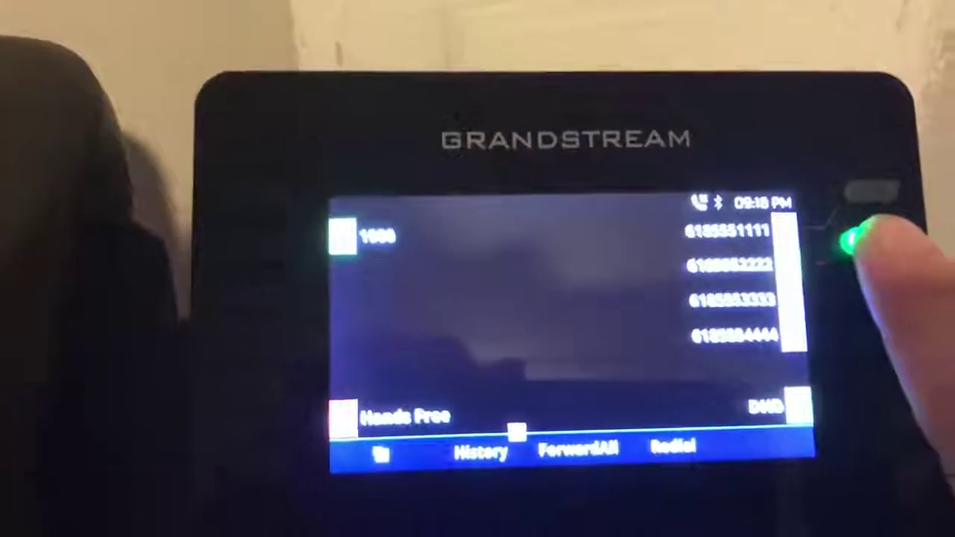
Step: Seize Trunk 2 with the second BLF key to start a call on 1000_Trunk2
{"action": "left_click", "coordinate": [806, 224]}
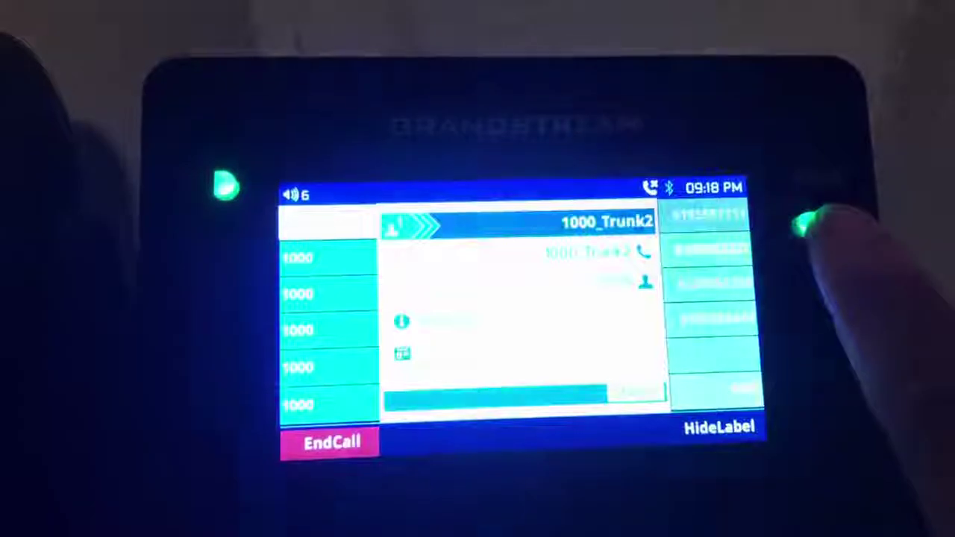